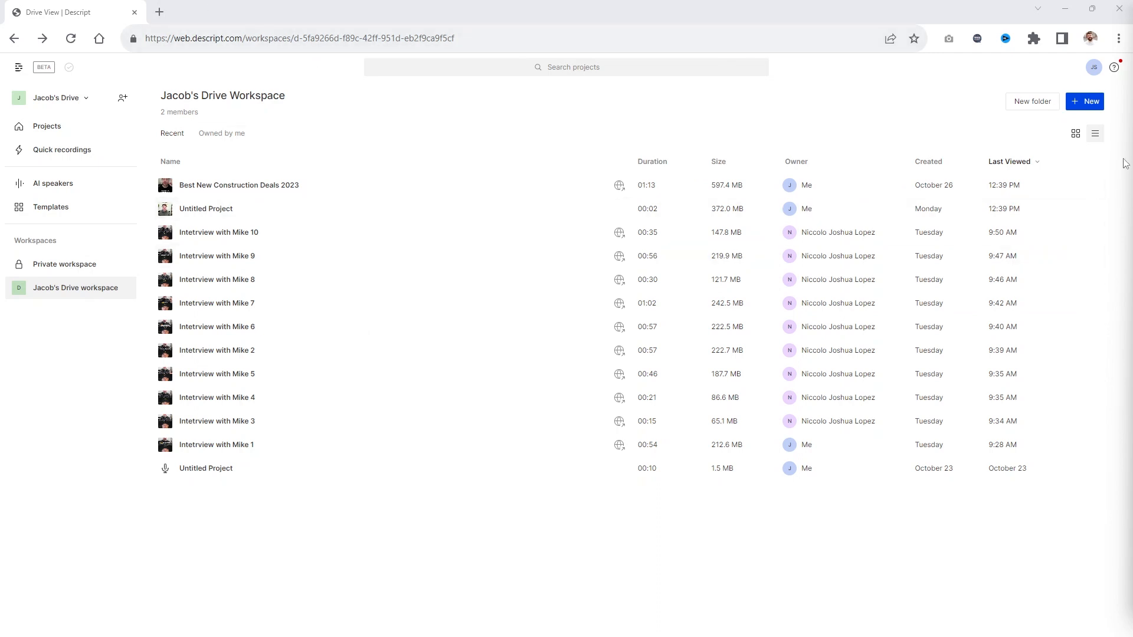
Create a new video project, continue in the web version, and add the video file 20231026_101104.mp4 to the composition.
click(1091, 103)
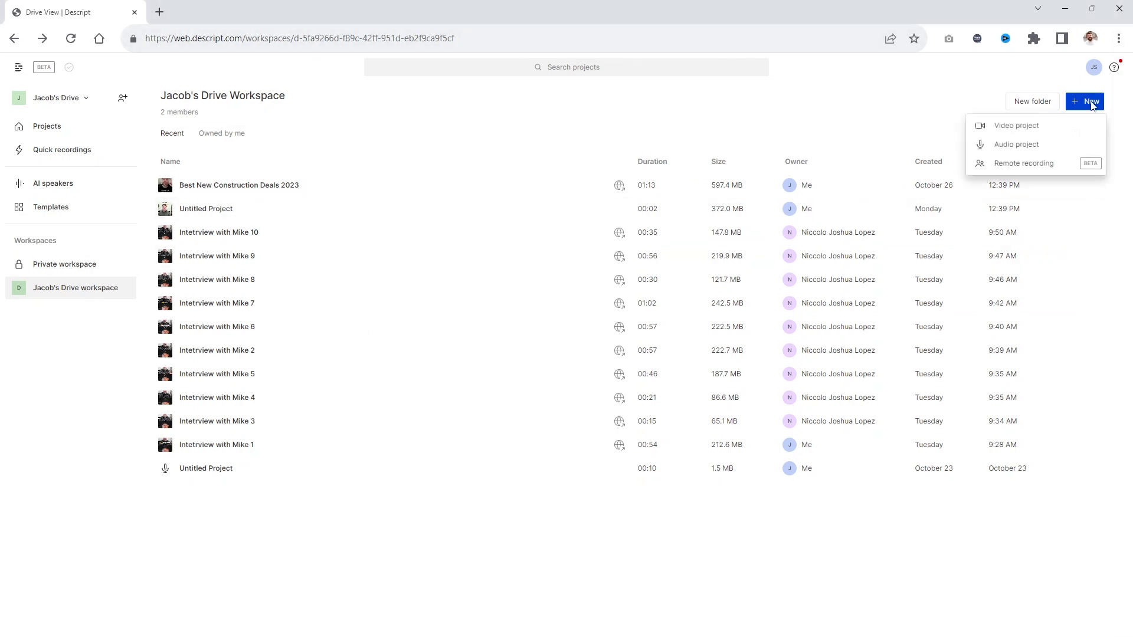
click(1009, 126)
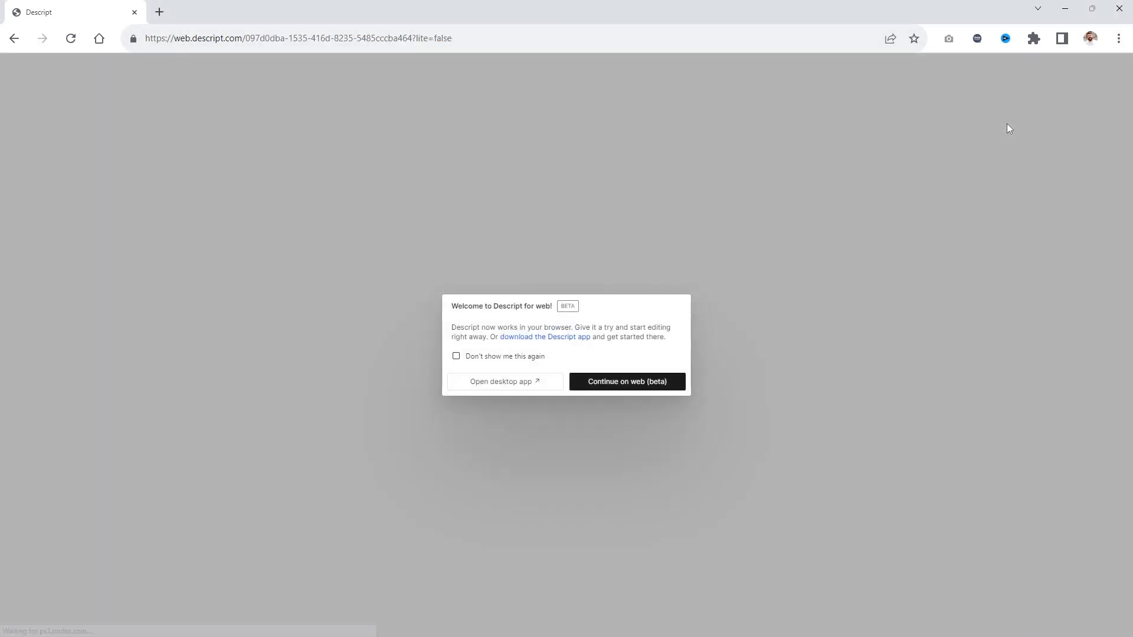
click(624, 383)
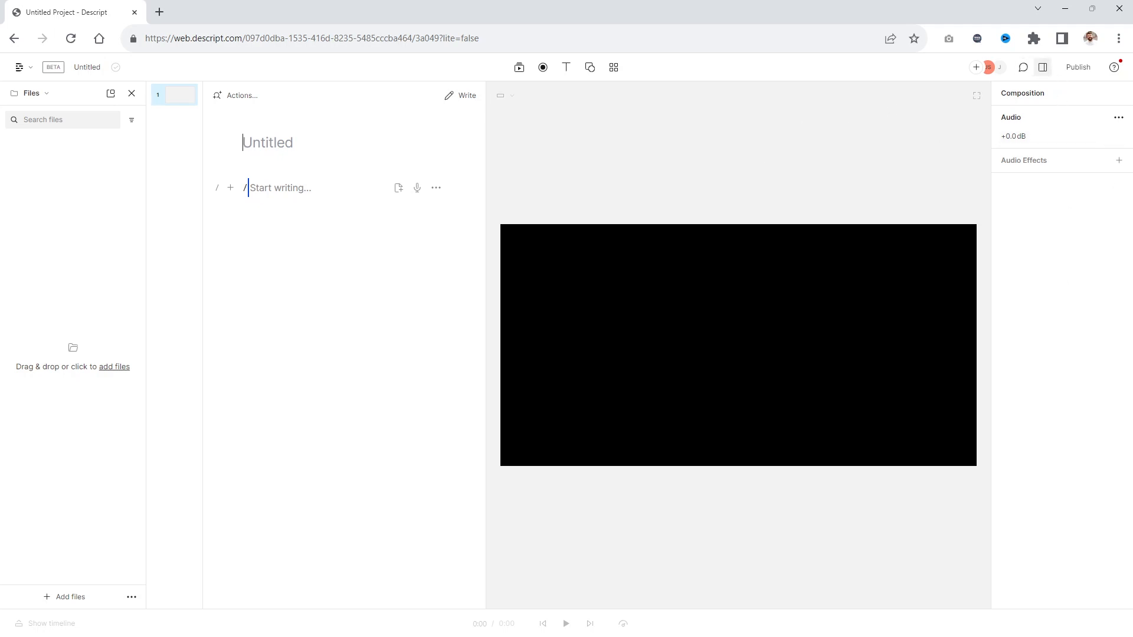
drag(1120, 291, 715, 304)
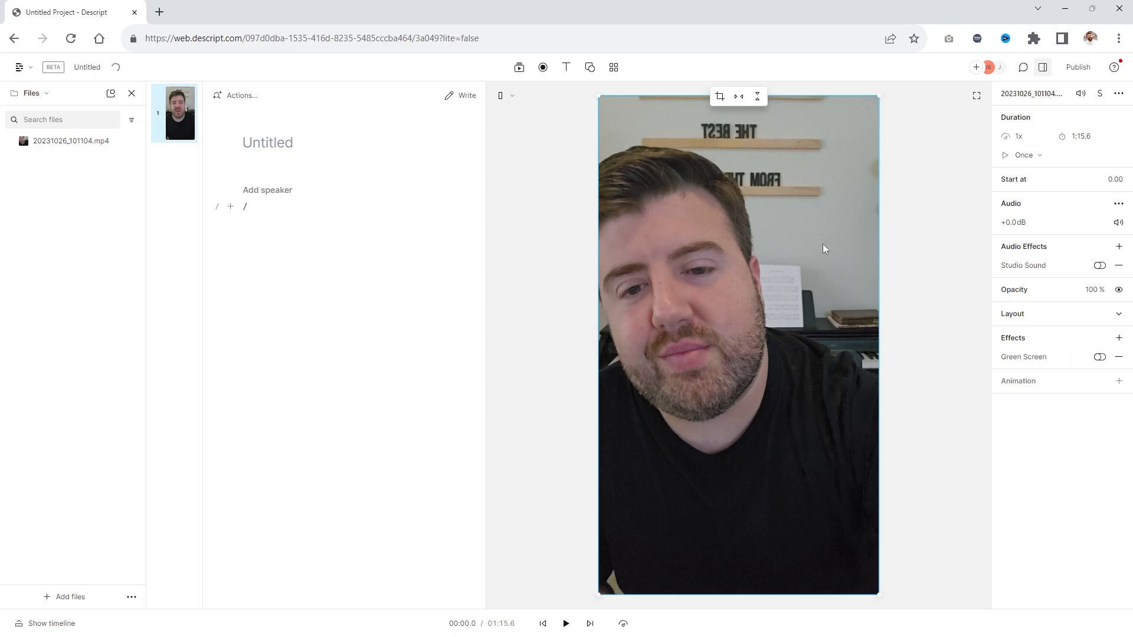
Add the Eye Contact effect to the video clip, preview it briefly, and turn on Studio Sound.
click(1119, 339)
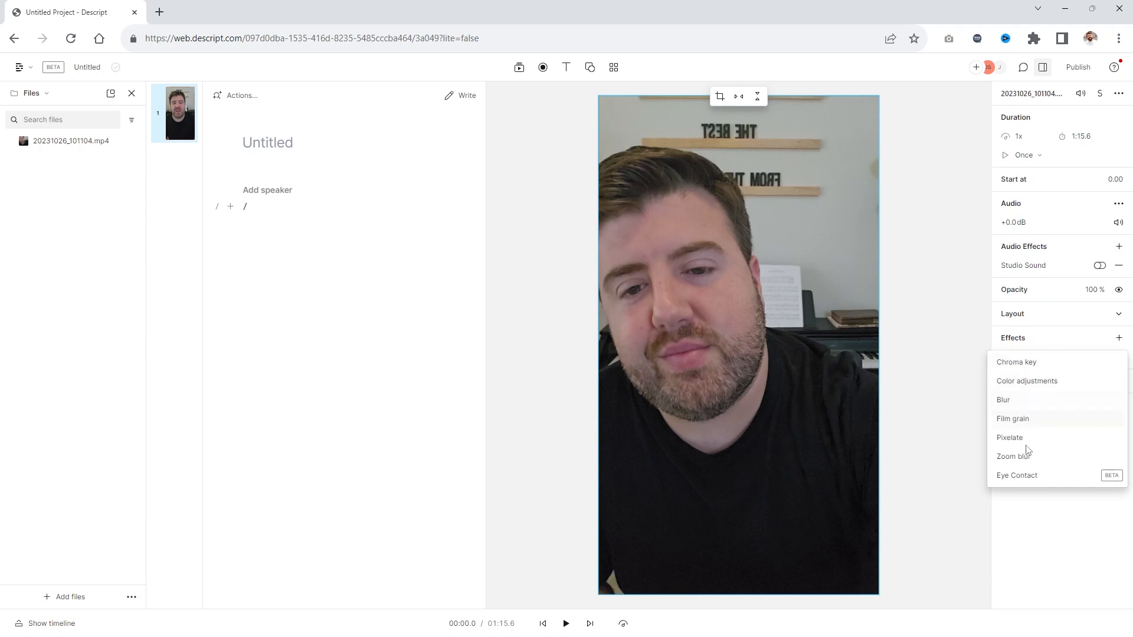
click(1102, 486)
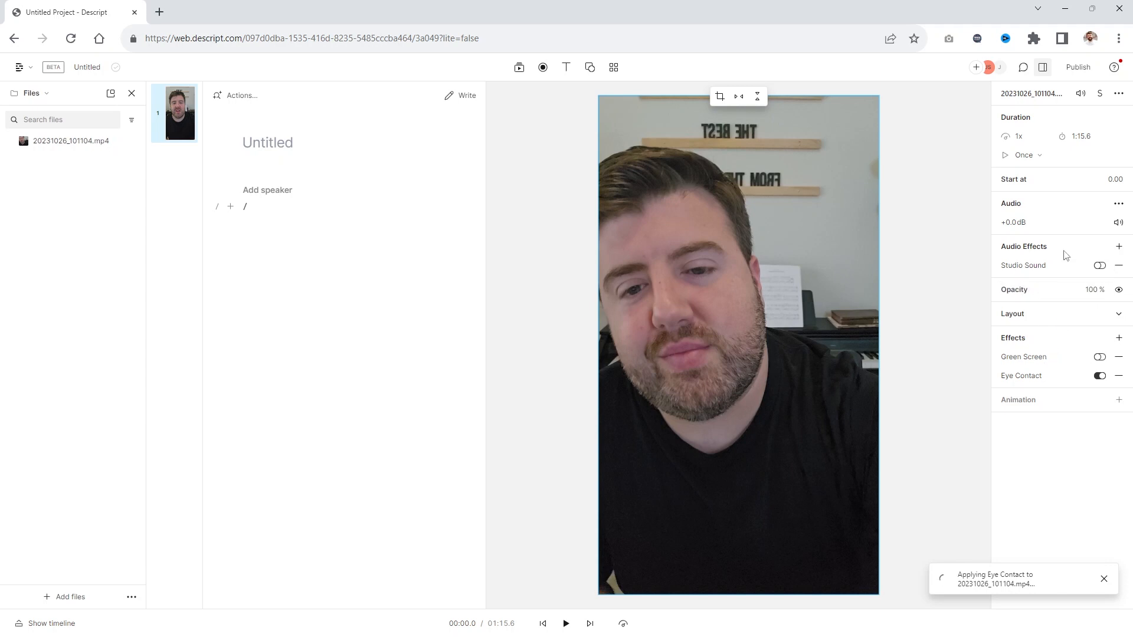
click(565, 625)
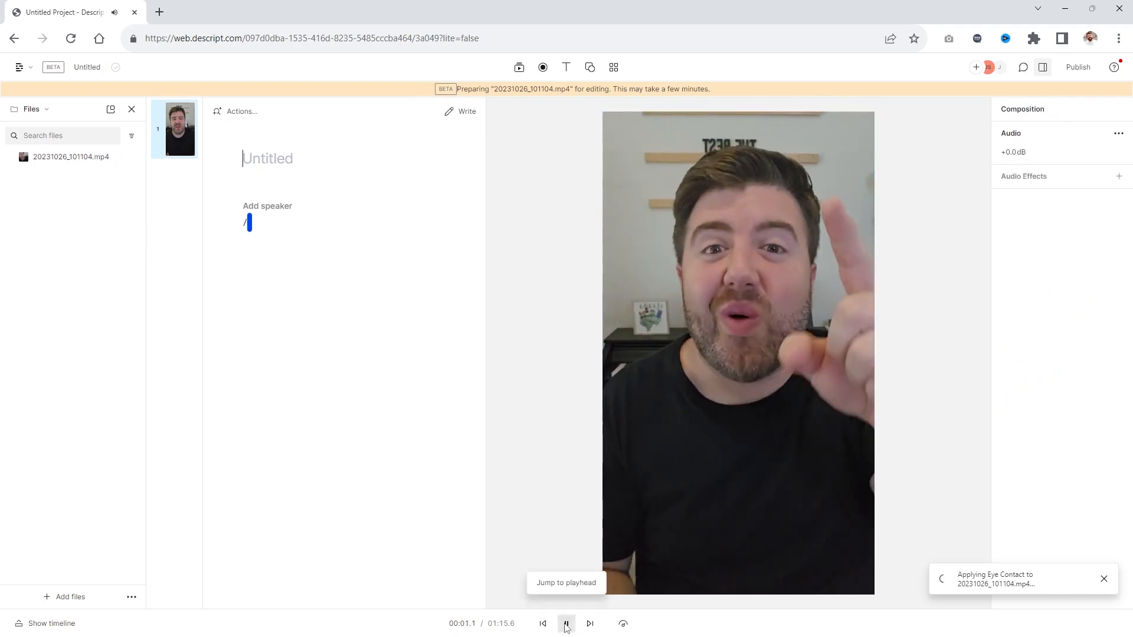
click(565, 626)
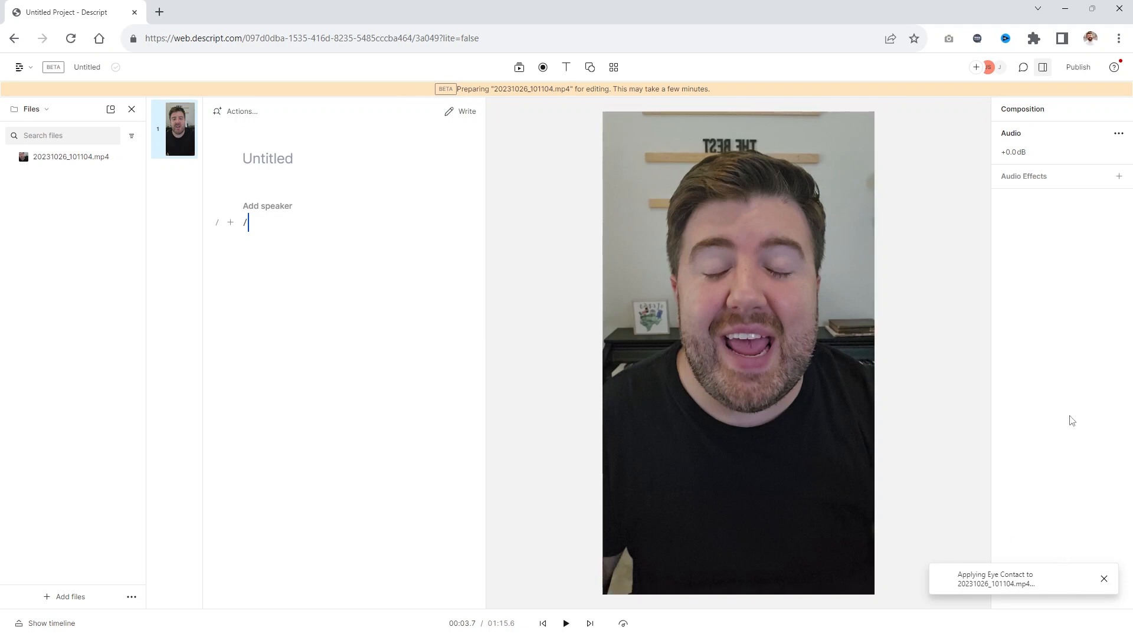
click(767, 241)
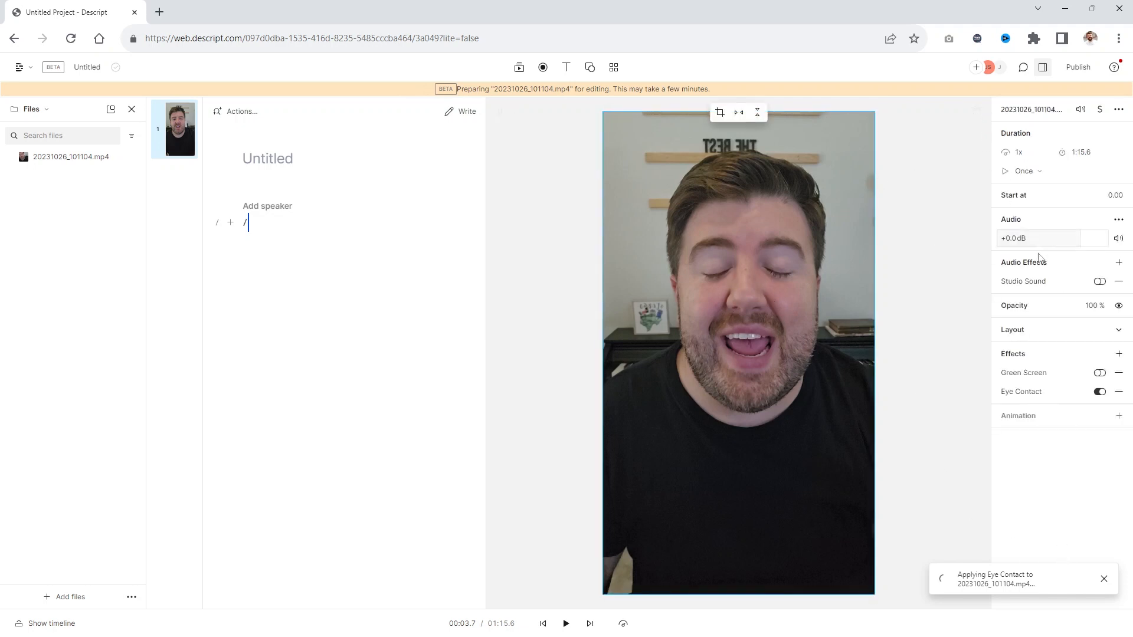
click(1100, 281)
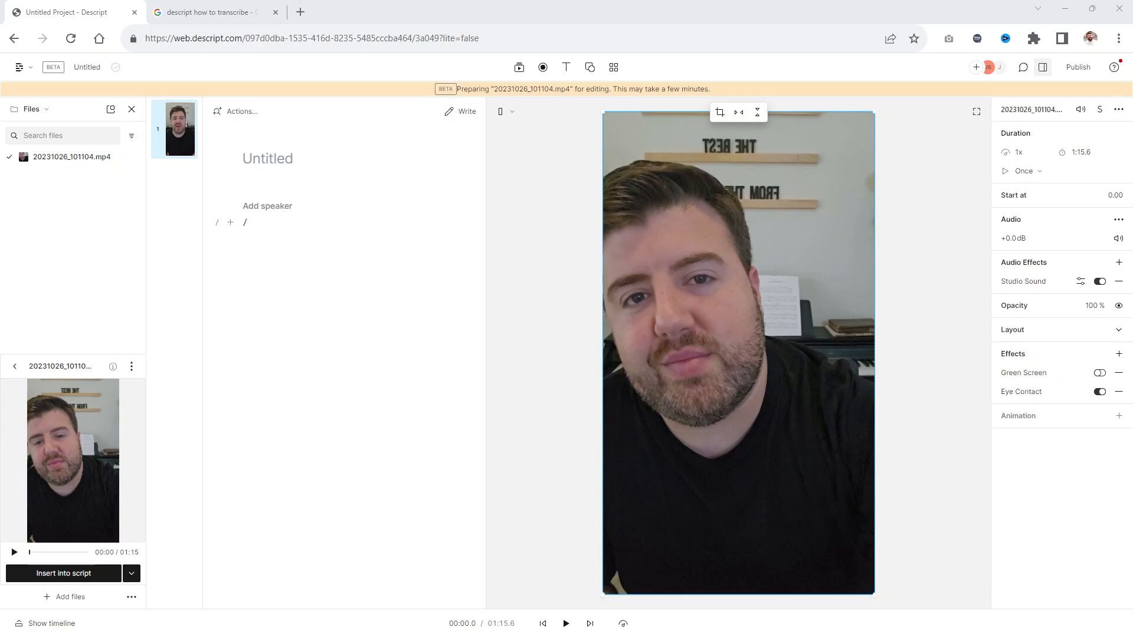
Insert the video file into the script and transcribe it in English.
click(64, 575)
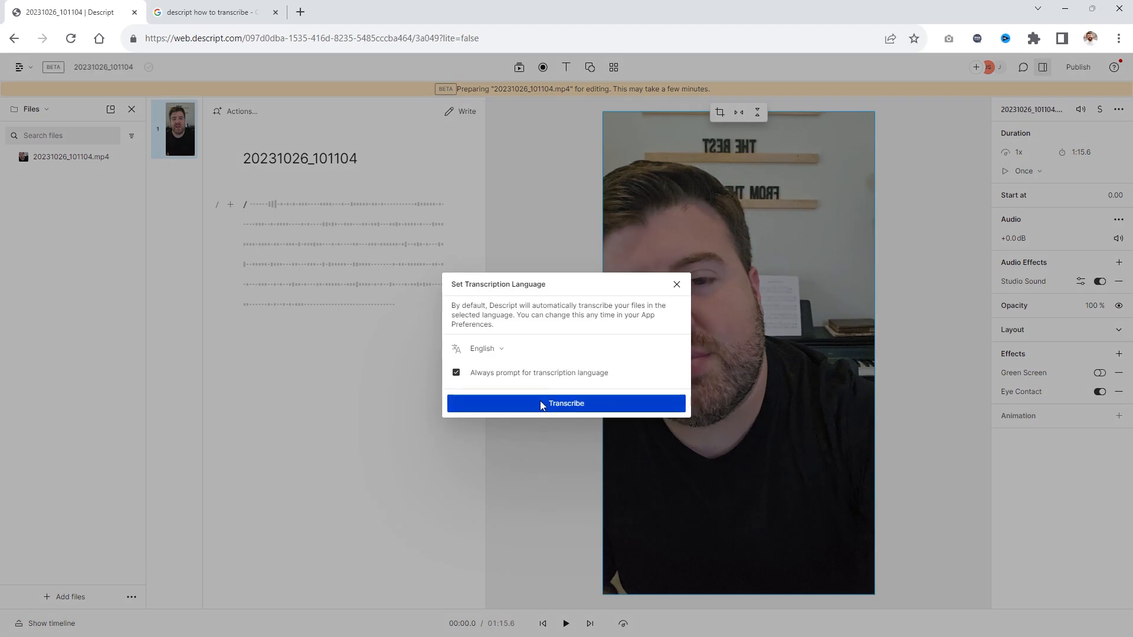
click(540, 403)
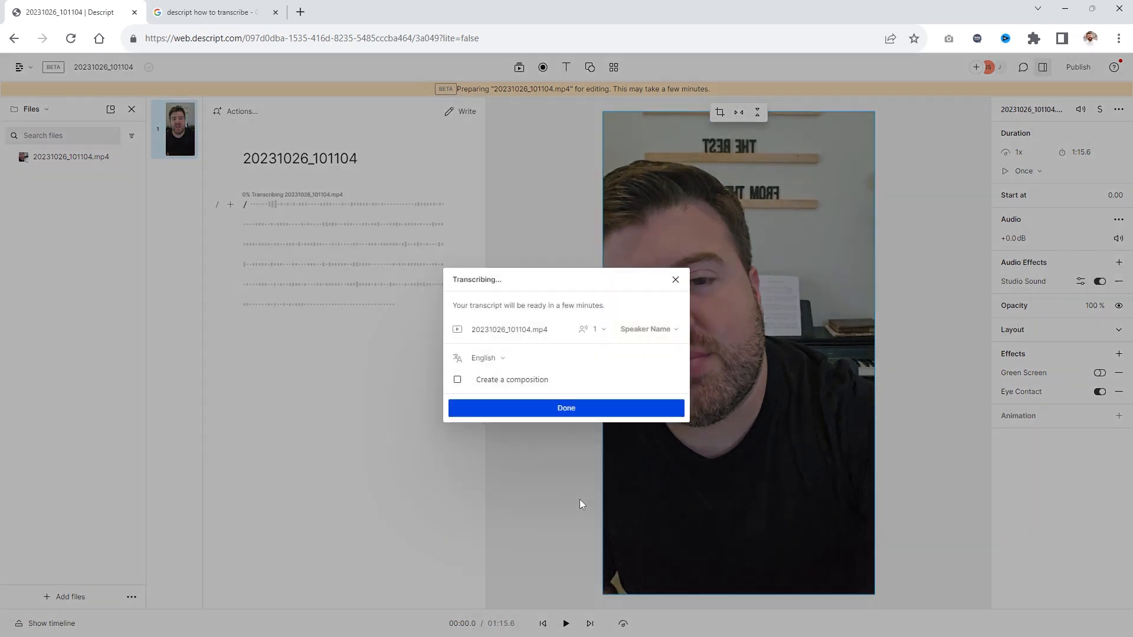
click(553, 409)
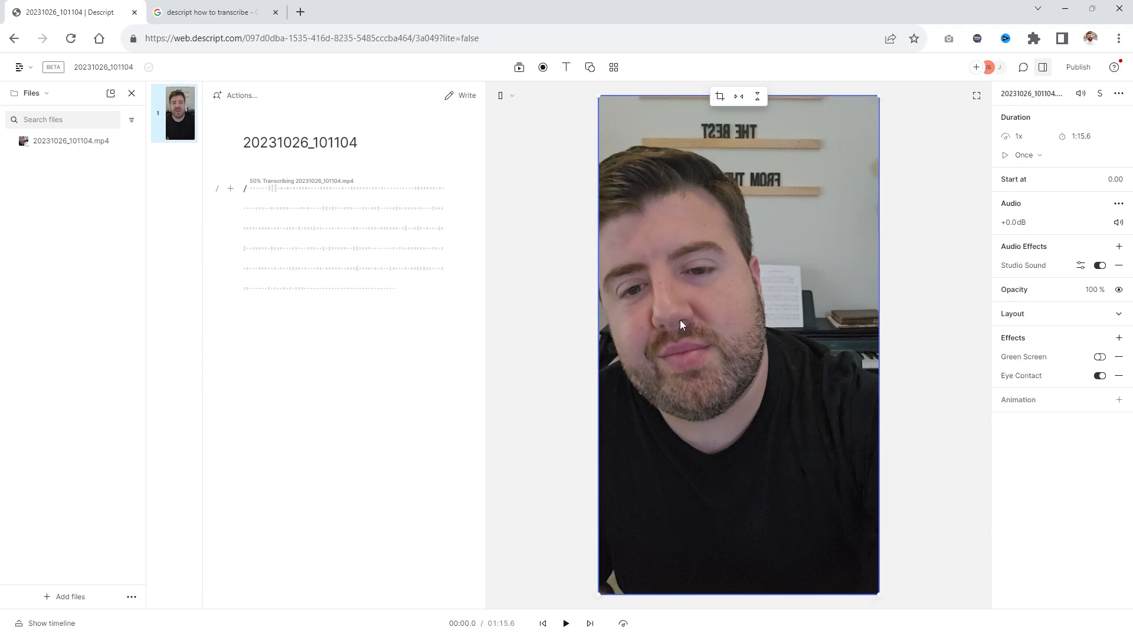
Add the Eye Contact effect to the transcribed script layer.
click(1099, 375)
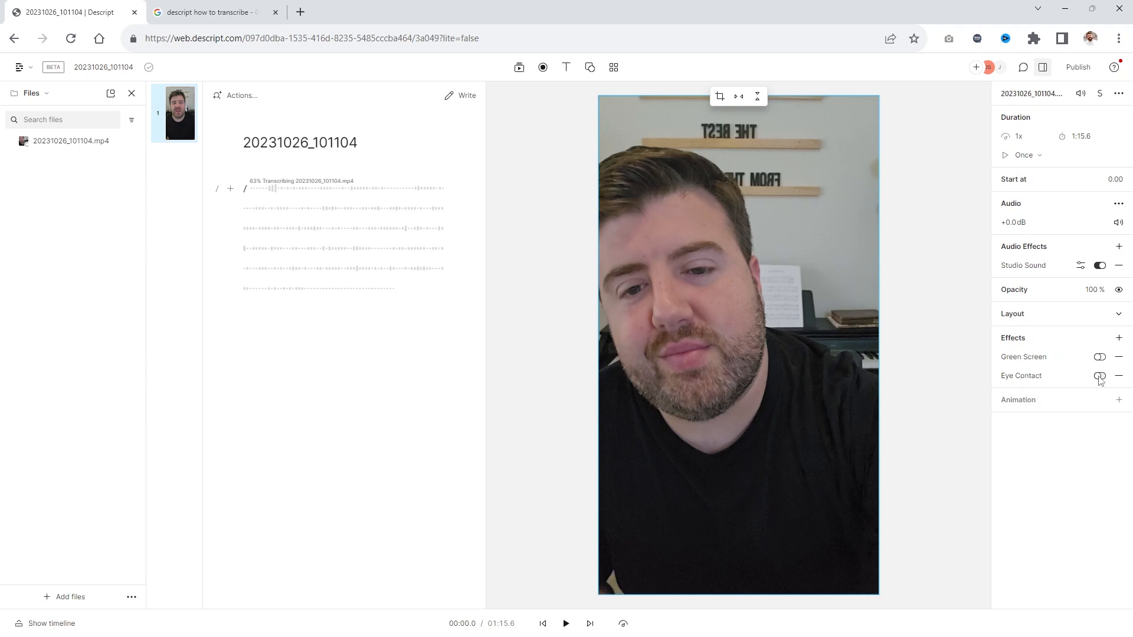
click(1100, 376)
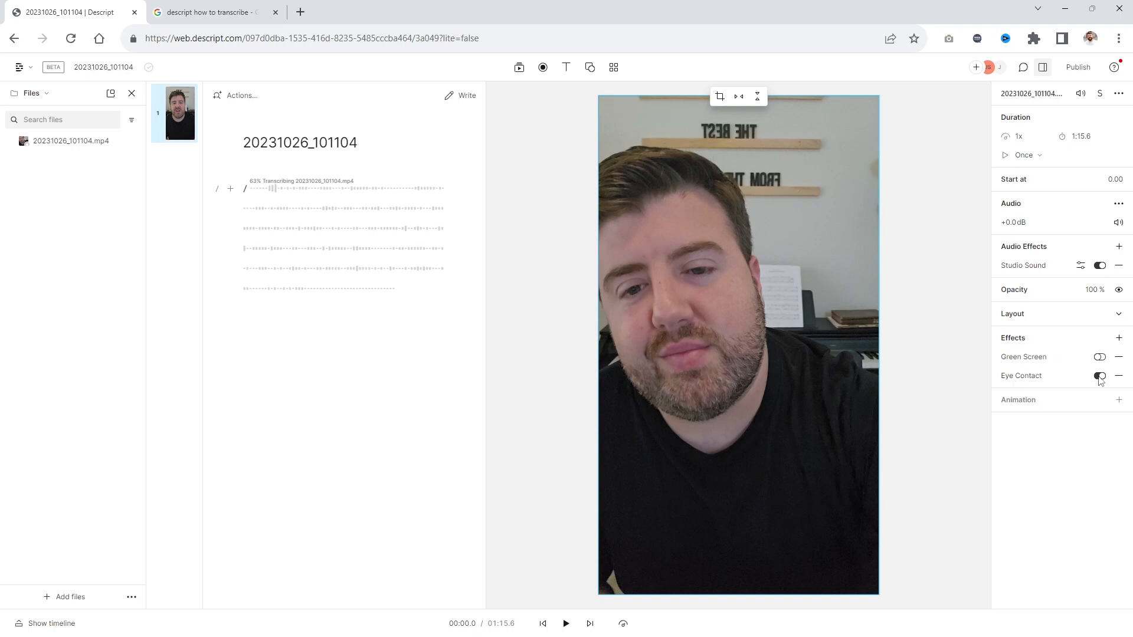
click(668, 369)
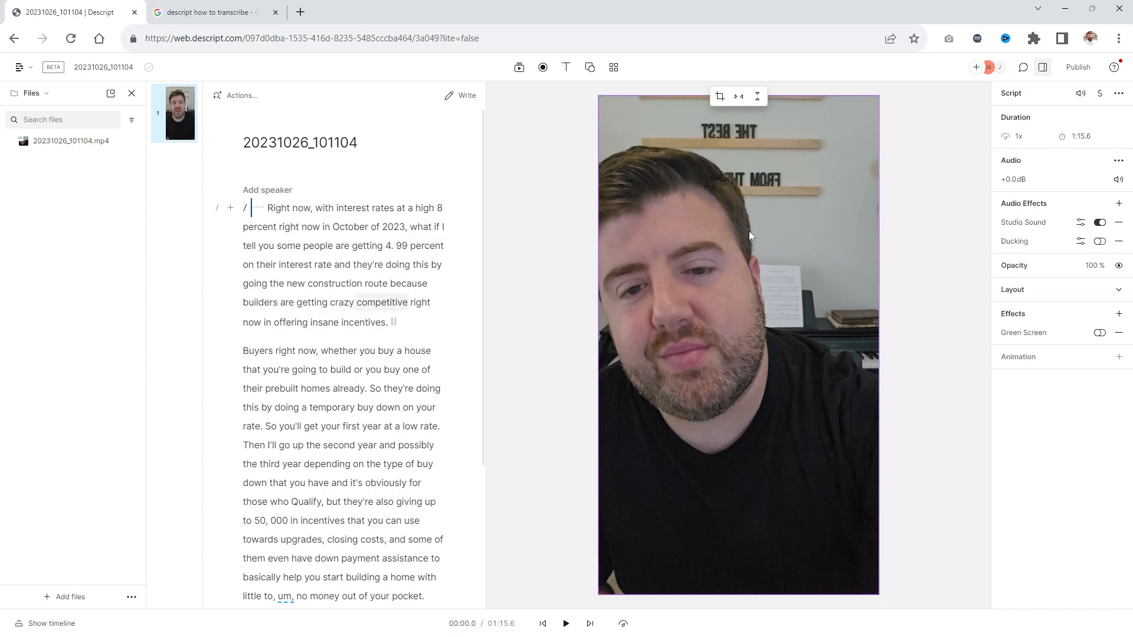
click(1119, 313)
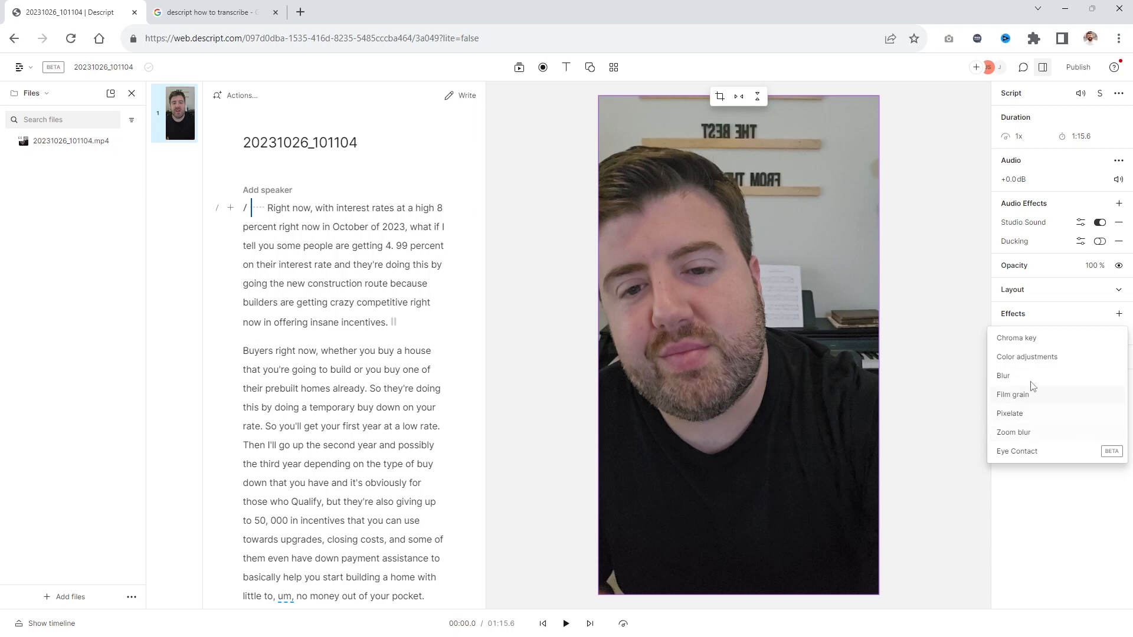
click(1017, 452)
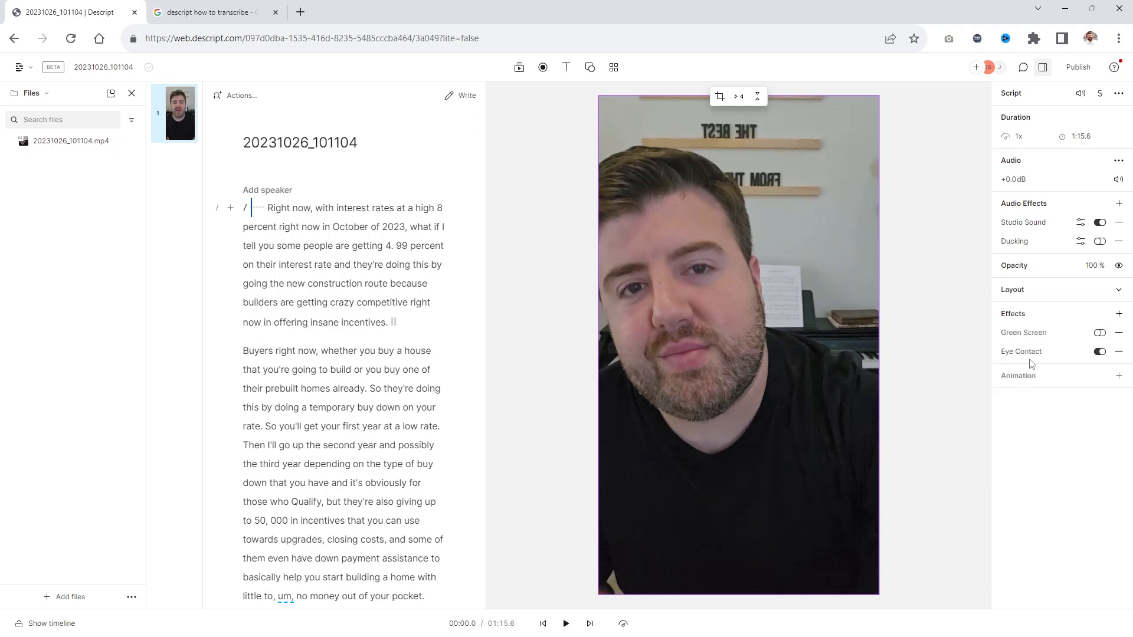
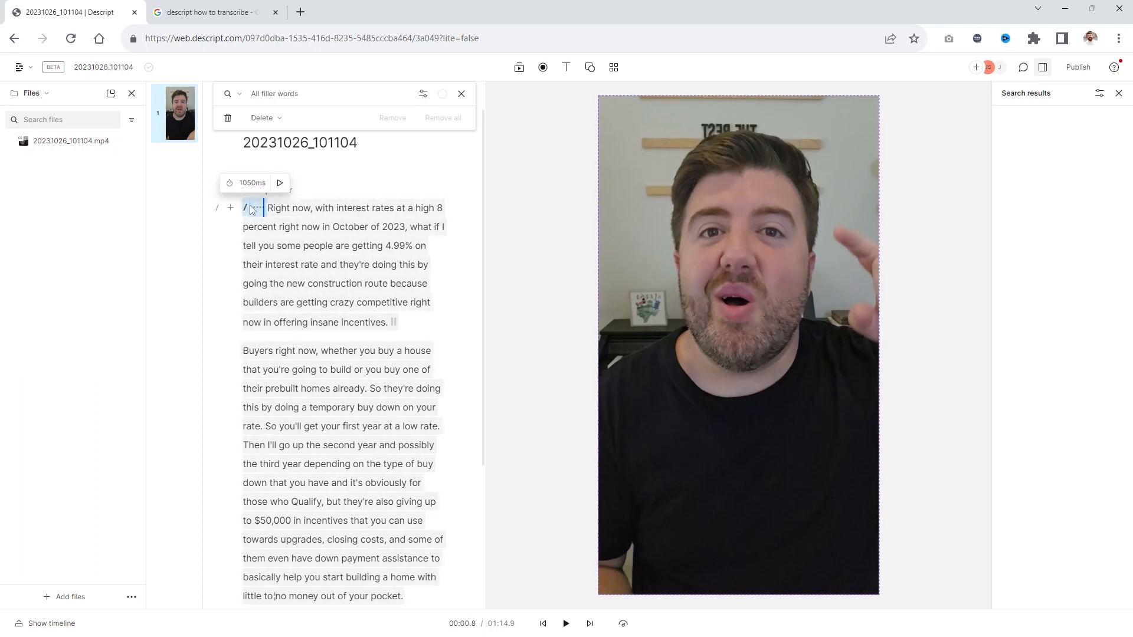
right_click(257, 209)
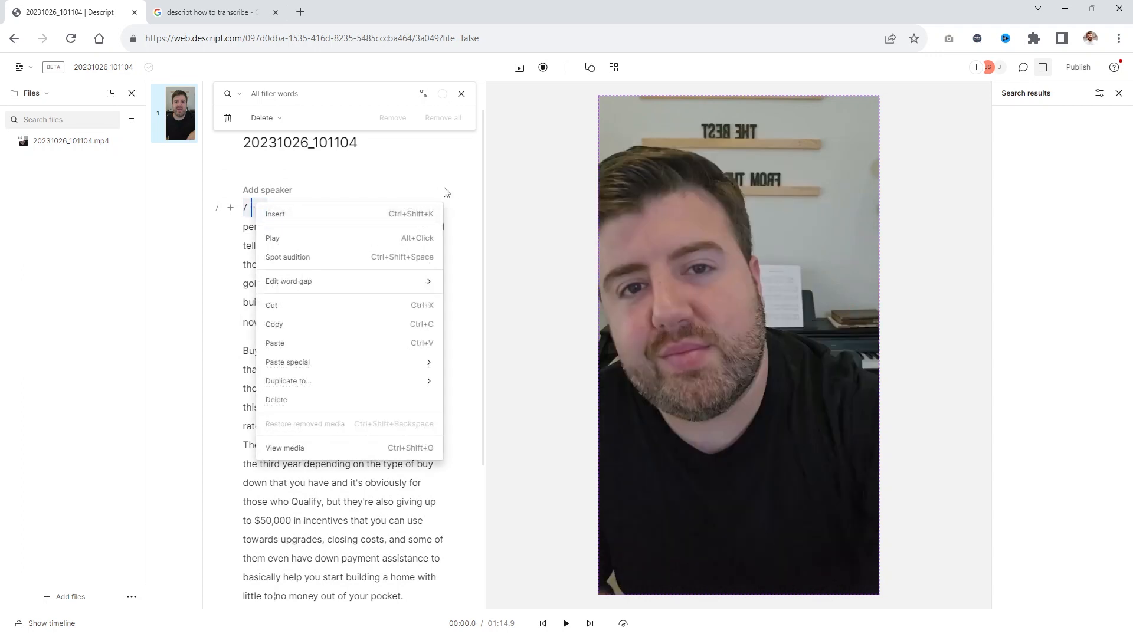
click(463, 187)
scroll(386, 407, down, 3)
scroll(372, 366, up, 3)
Close the filler-word search, insert captions on the video, and place them centred over the speaker's chest.
click(974, 212)
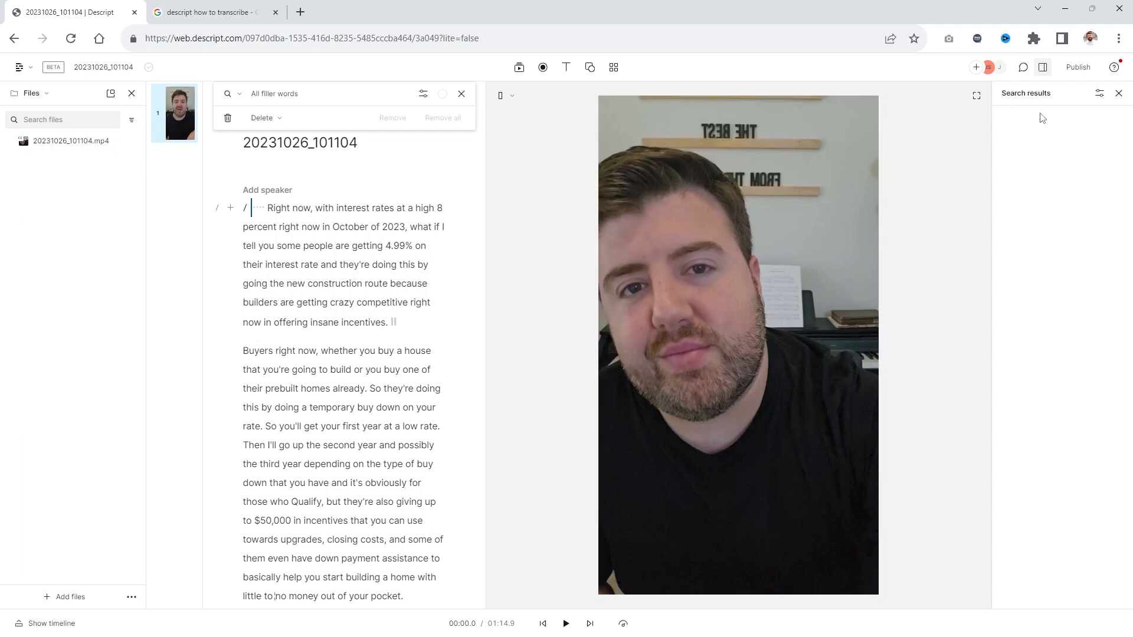
click(764, 222)
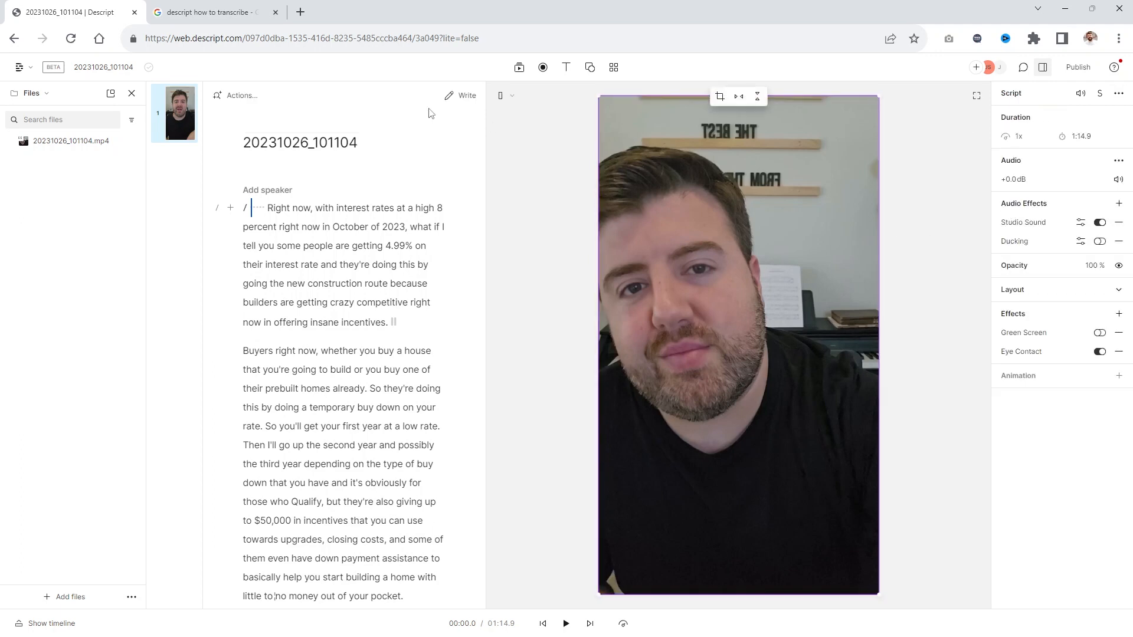
click(223, 96)
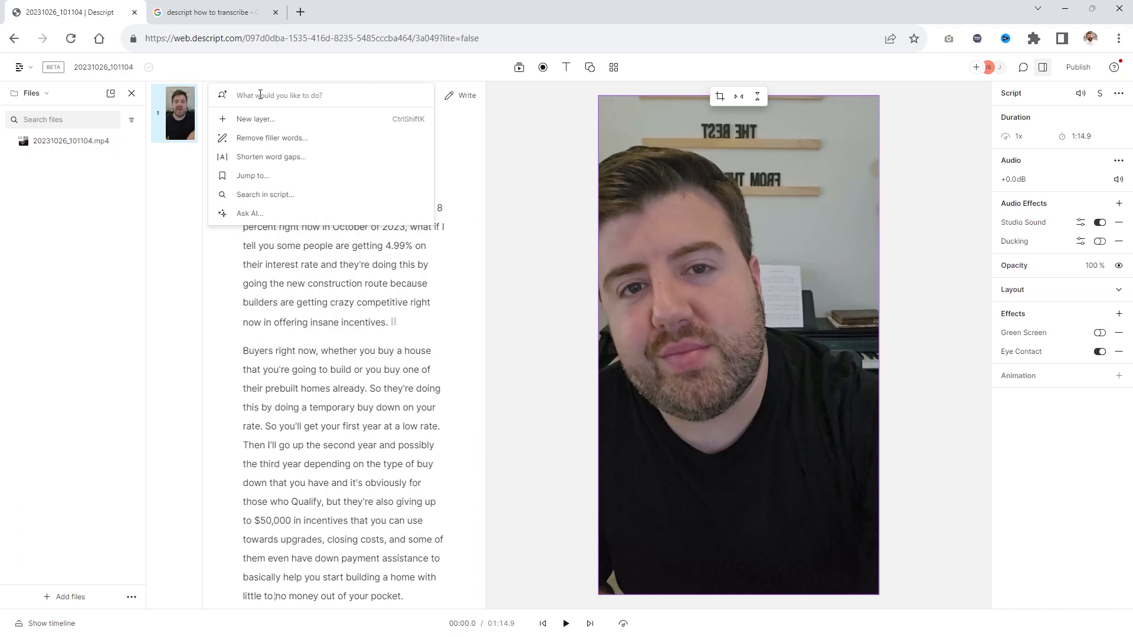
text(captio)
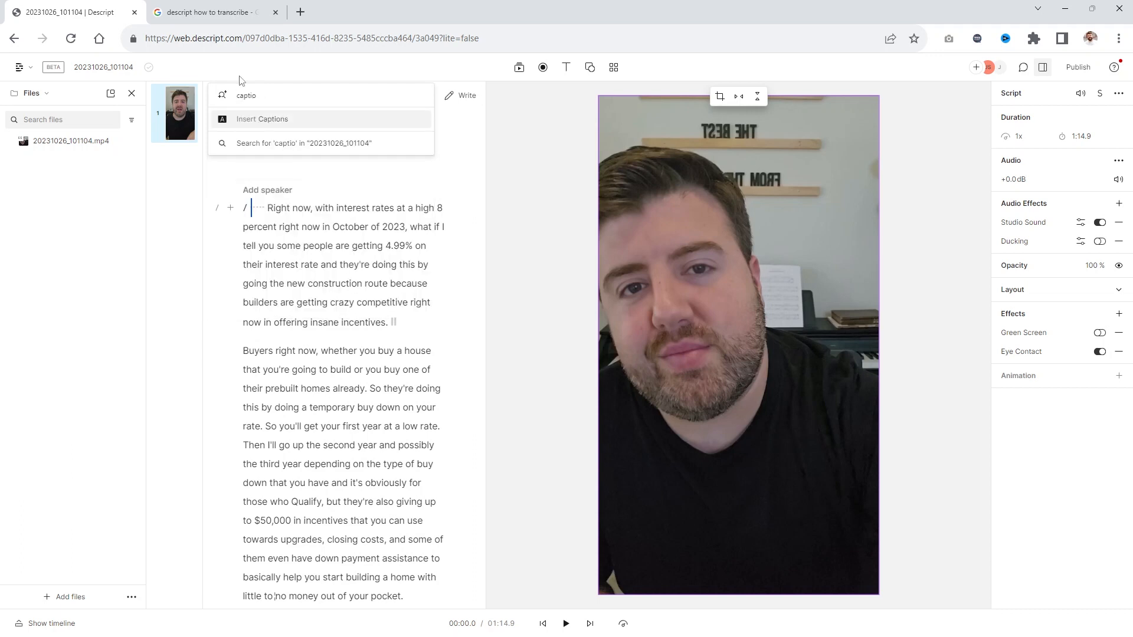
click(296, 120)
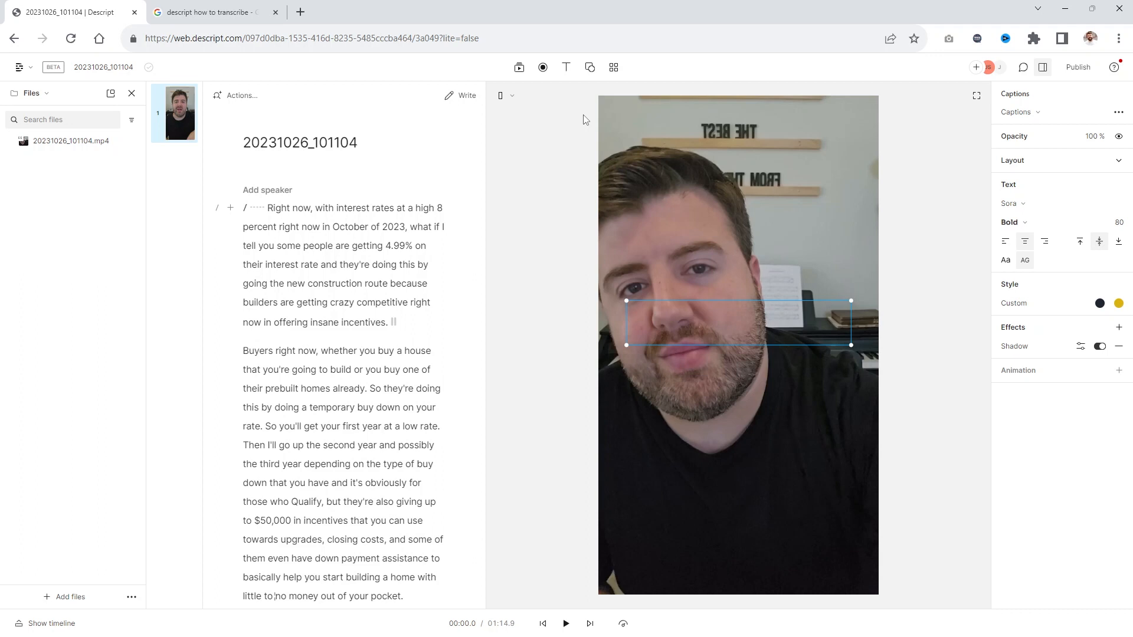
drag(751, 327, 752, 485)
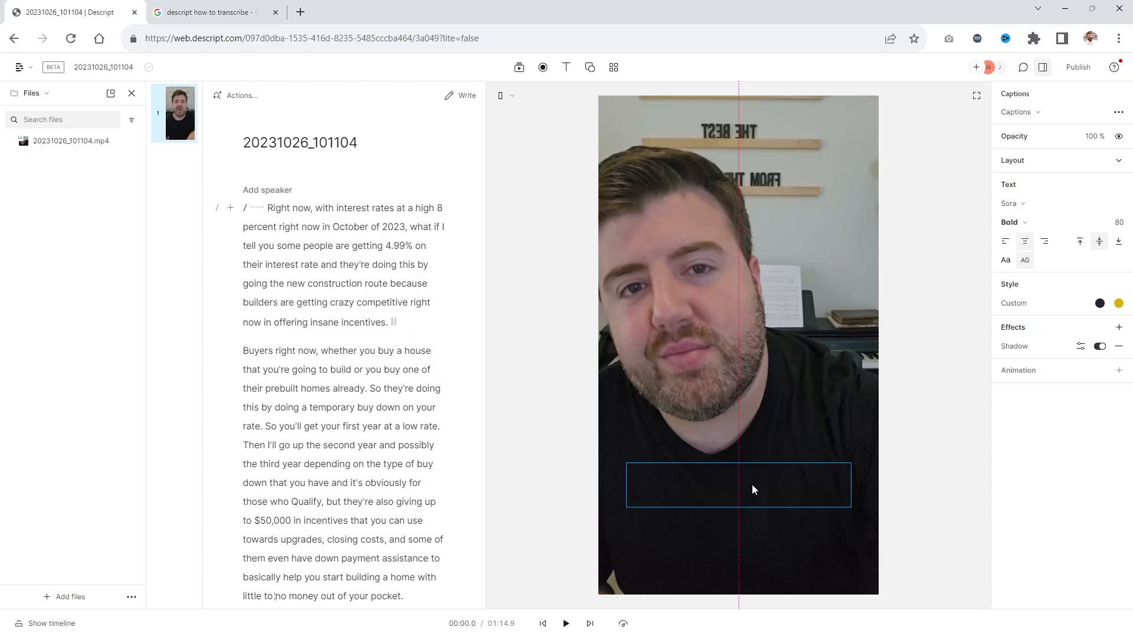
drag(752, 483, 753, 490)
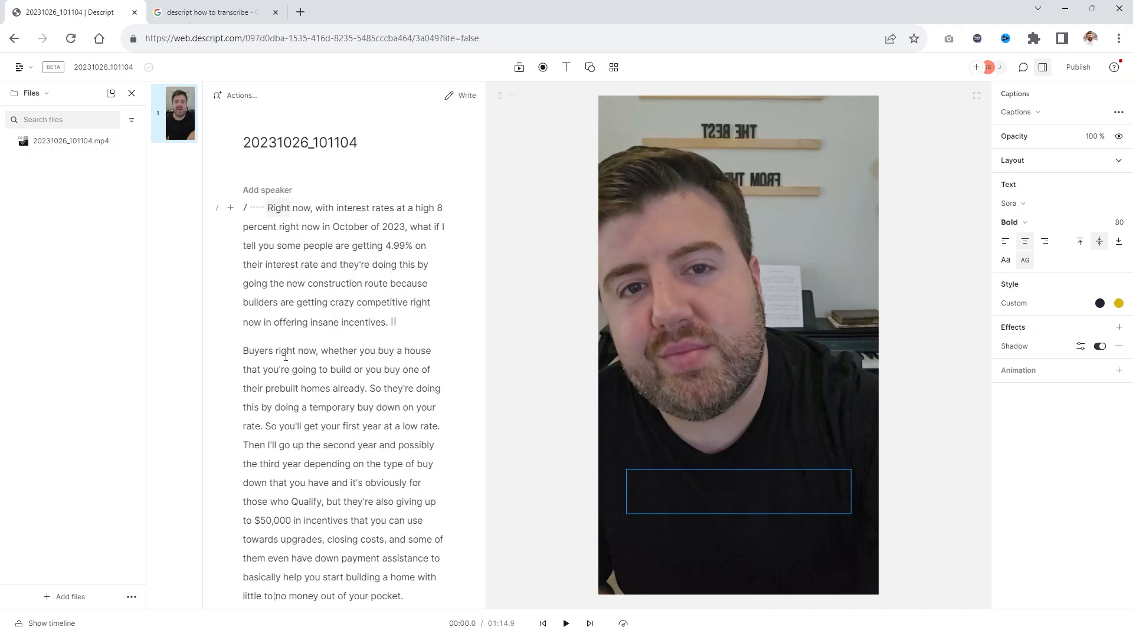
Show the timeline and move the playhead to about 1.2 seconds, on the first spoken word.
scroll(357, 413, down, 3)
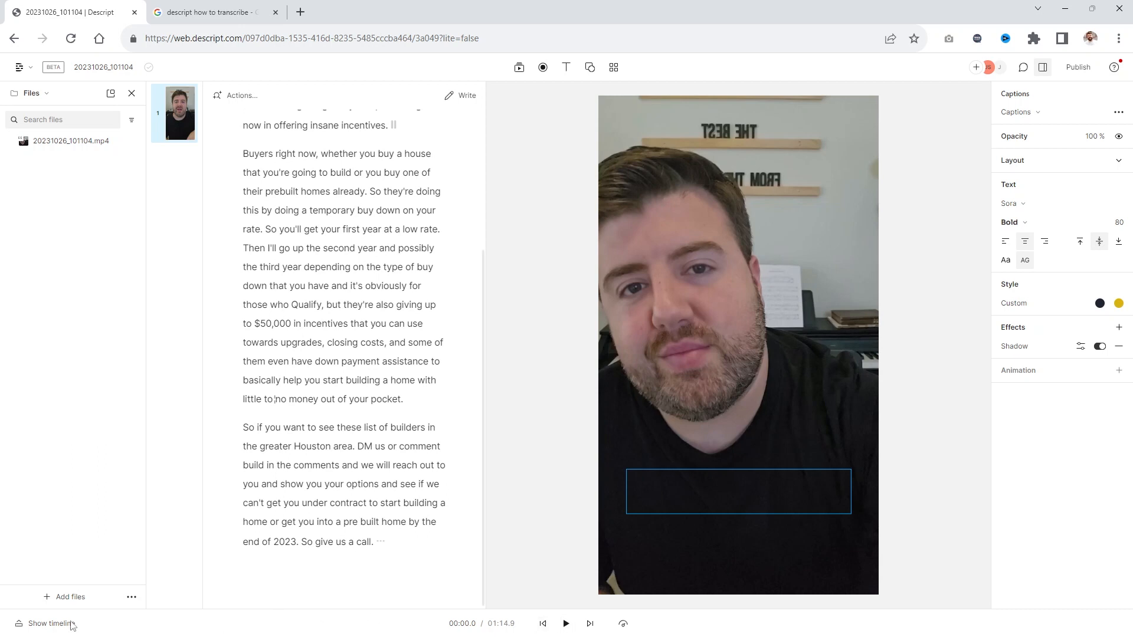
click(47, 624)
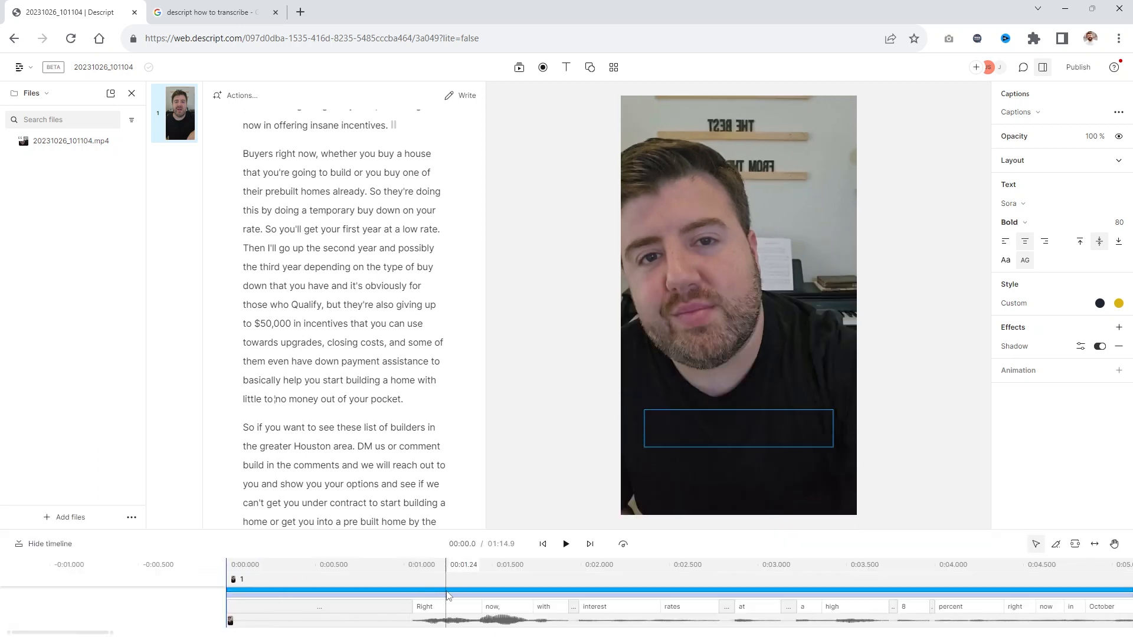
click(446, 625)
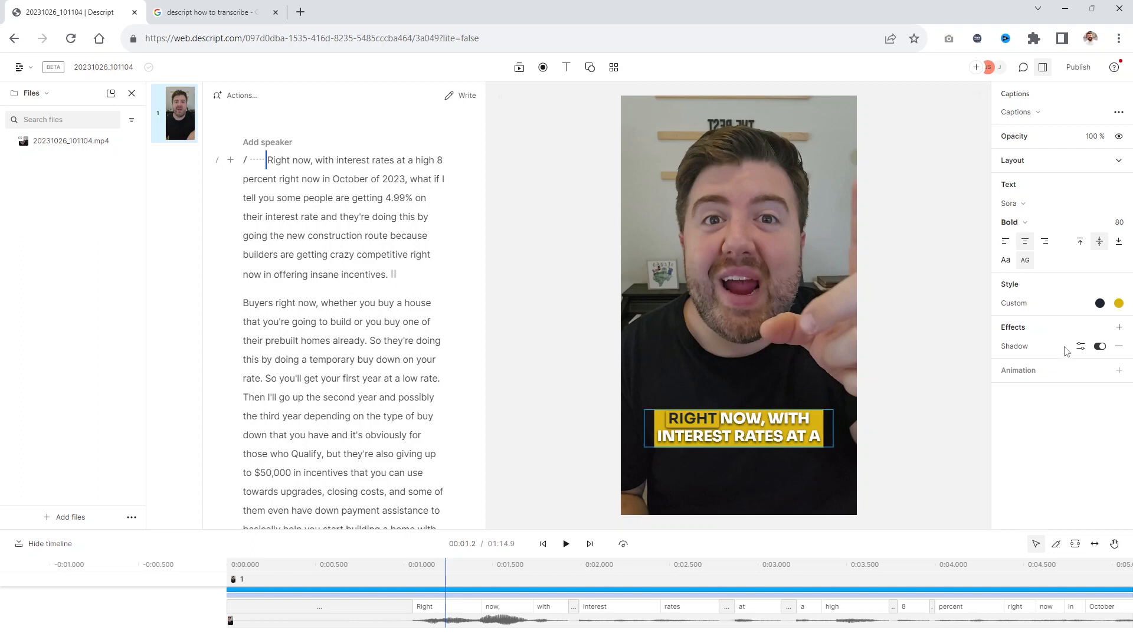
Remove the overall background from the custom caption style, keeping the active-word highlight.
click(1025, 305)
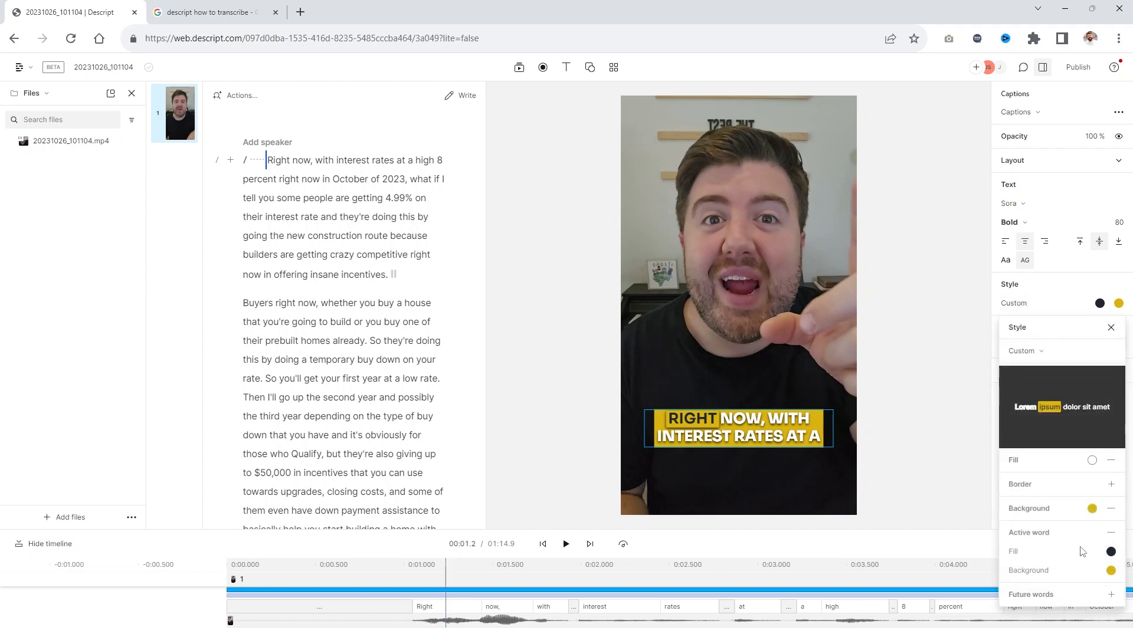
click(1110, 510)
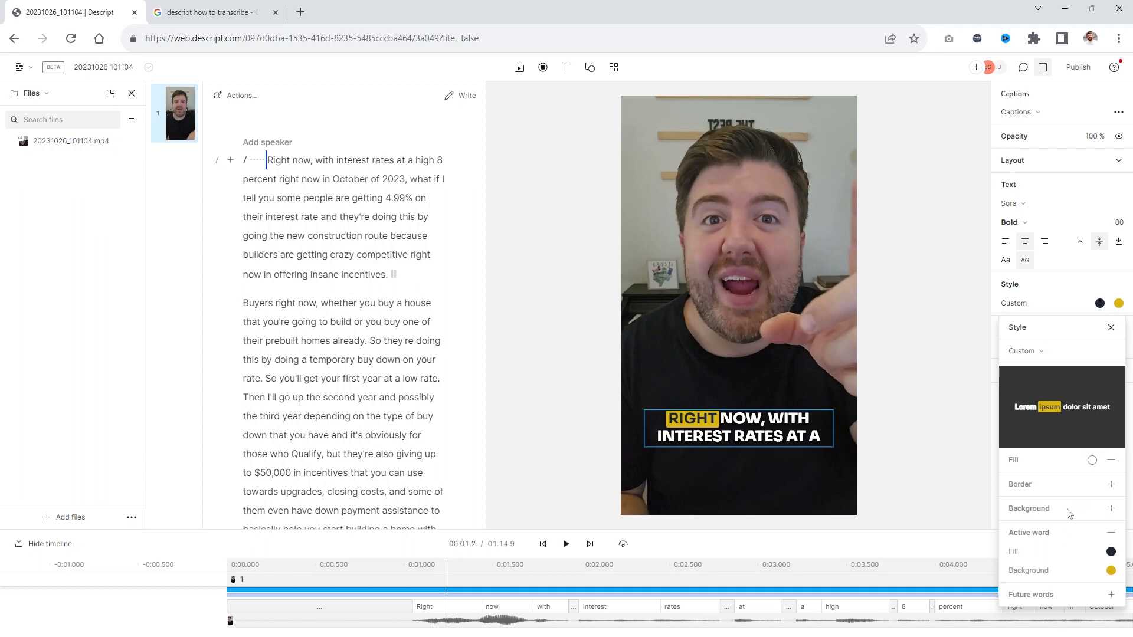
click(901, 381)
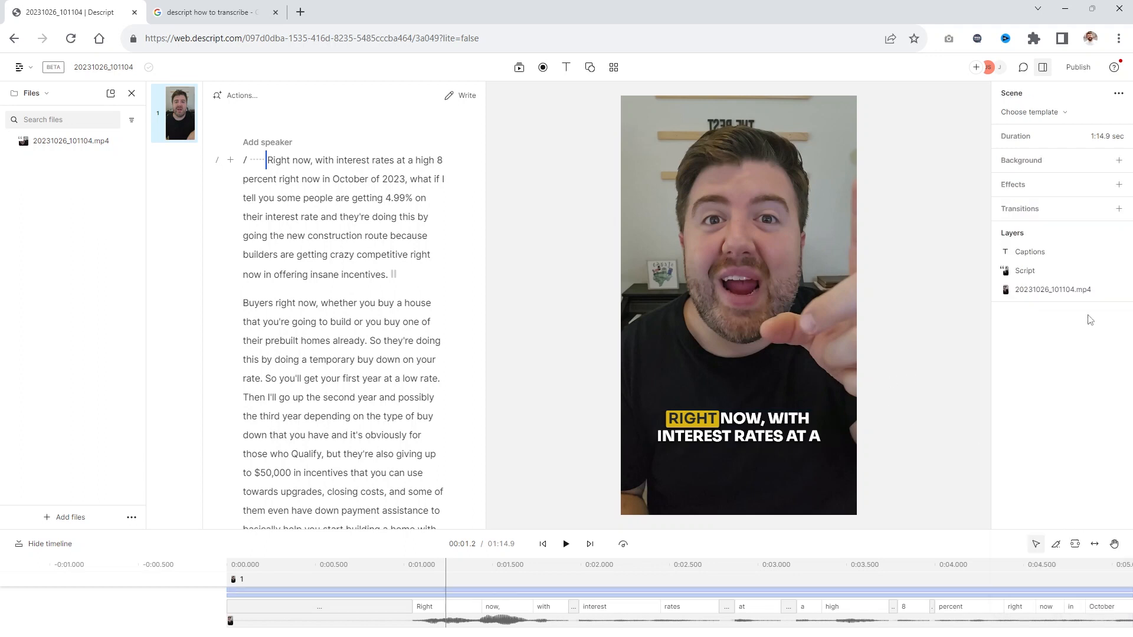
Enlarge the captions box to fit three lines of text and play a few seconds as a preview.
click(741, 445)
drag(742, 449, 763, 435)
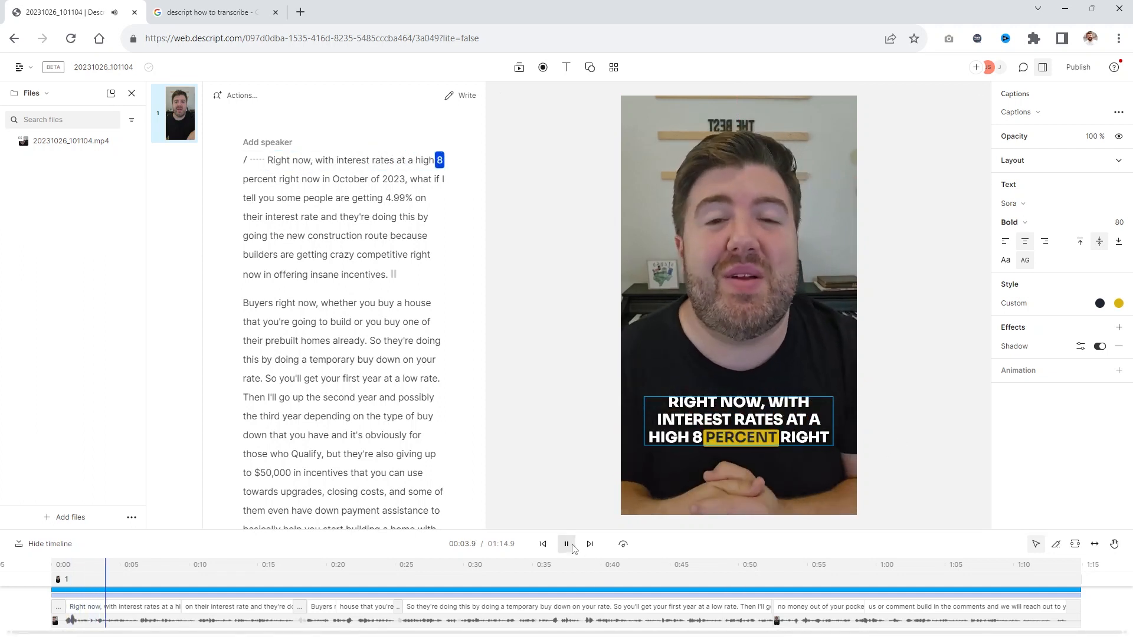
click(566, 544)
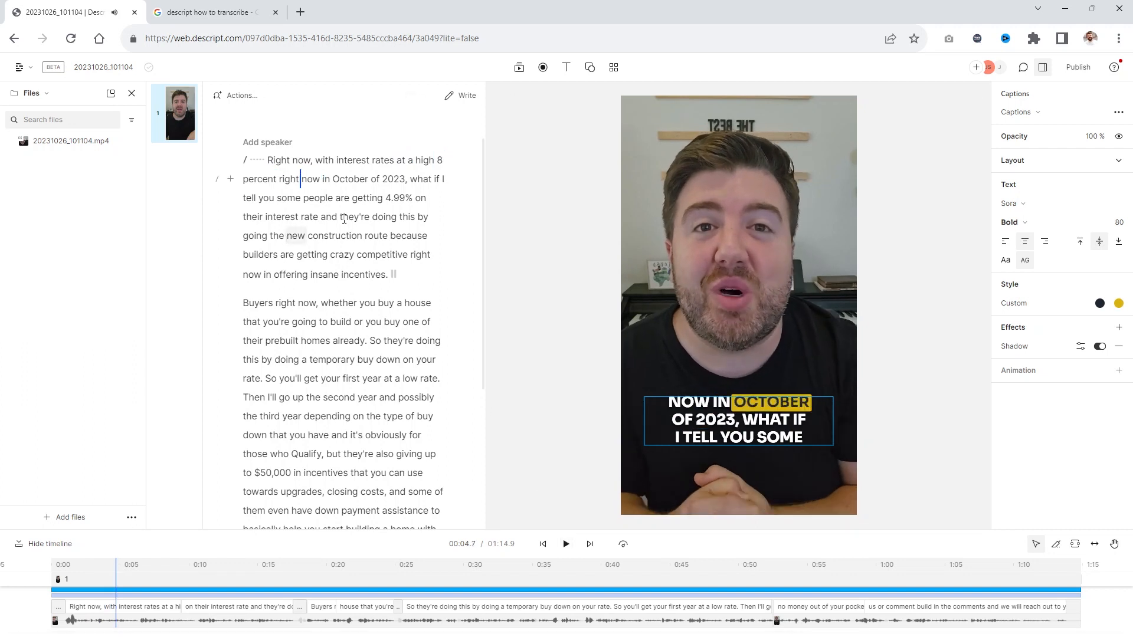
Correct "8 percent" in the transcript's opening sentence to "8%".
drag(439, 159, 278, 182)
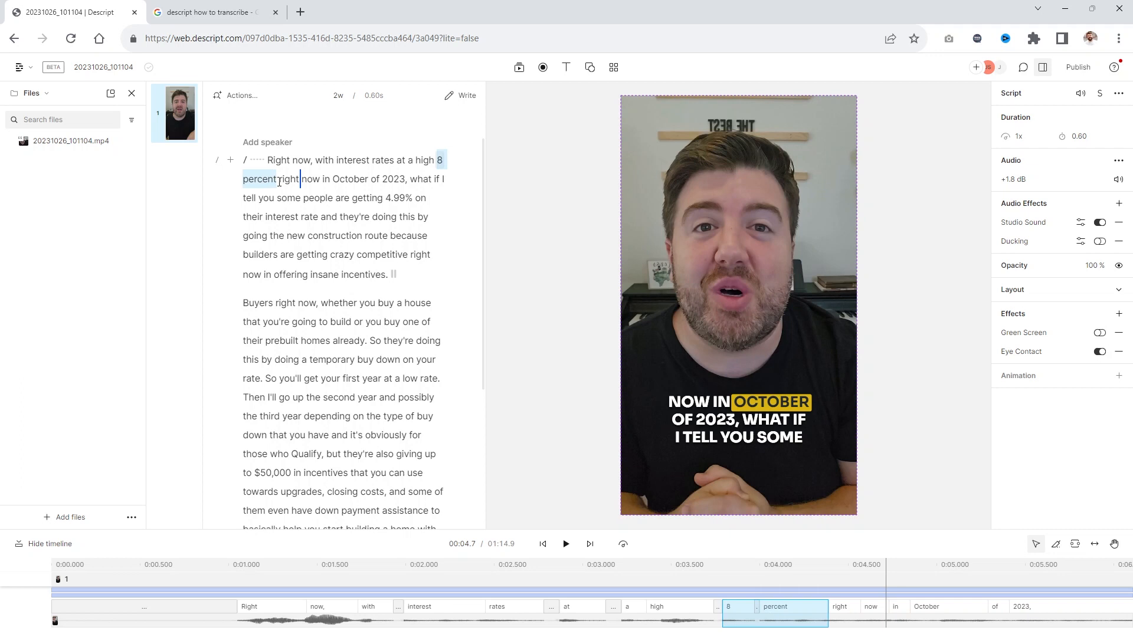
click(368, 141)
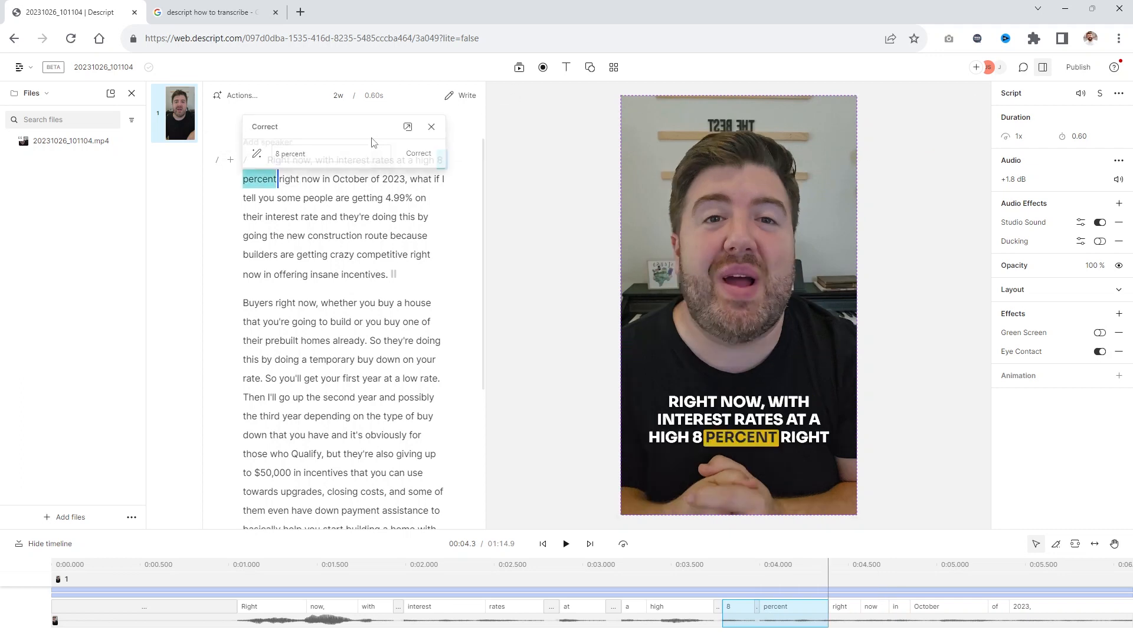
text(8)
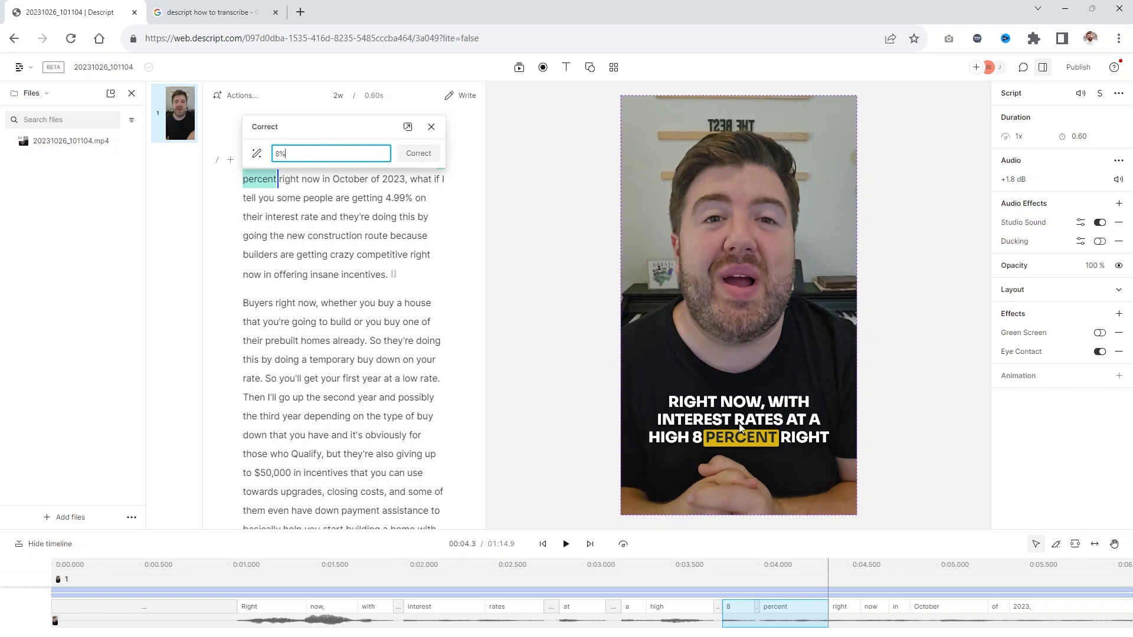
key(Return)
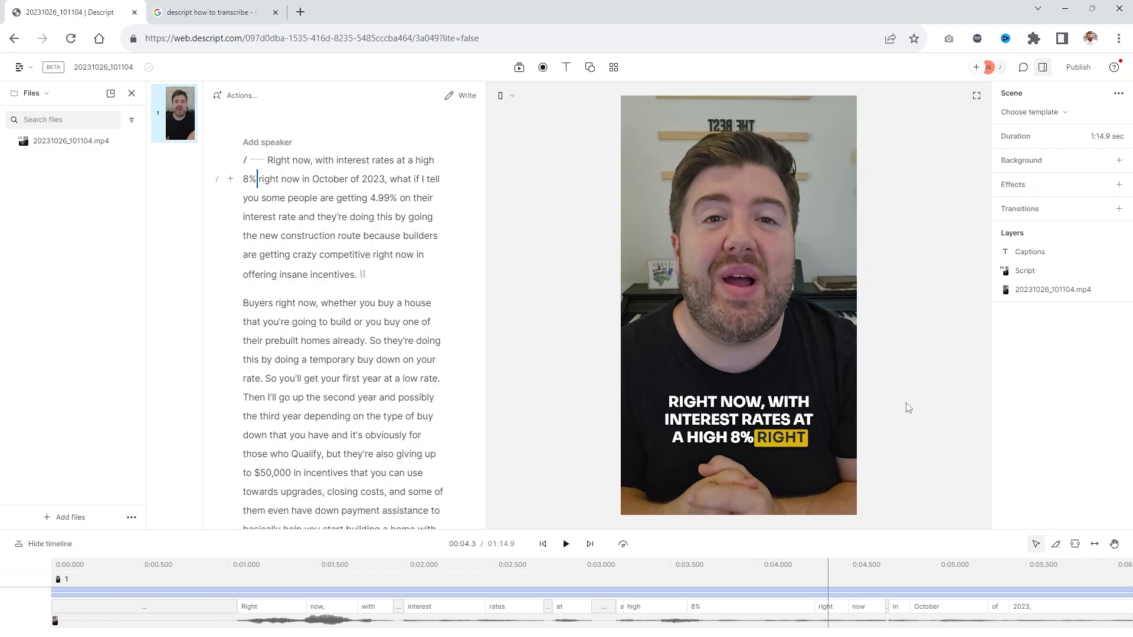
Delete the silent gap before the first words, "Right now", at the start of the transcript.
scroll(305, 373, down, 4)
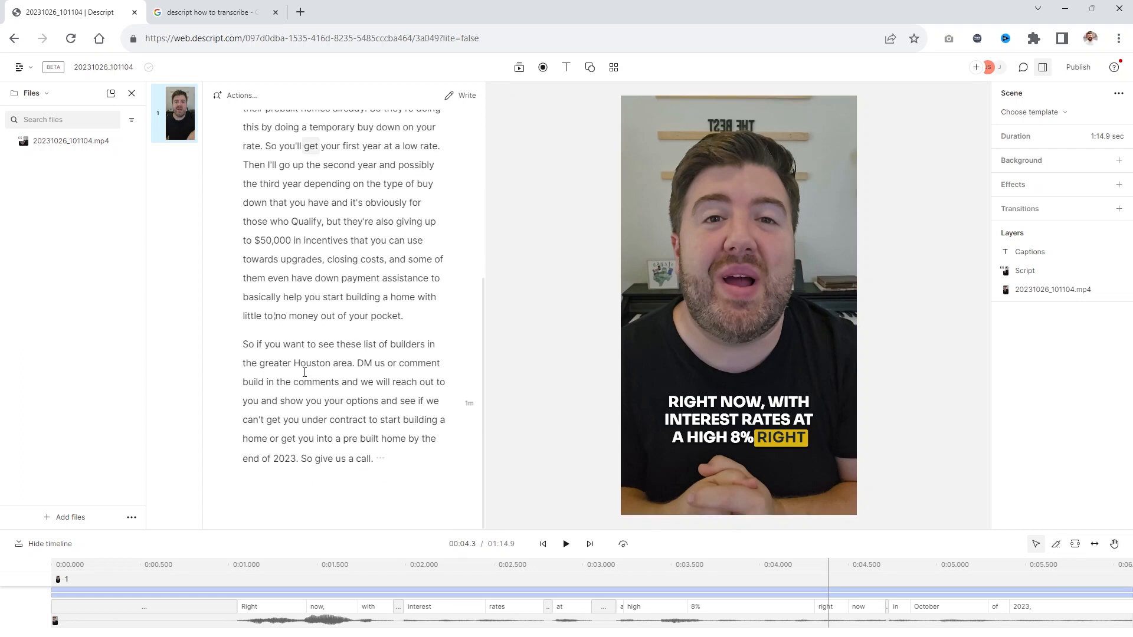
scroll(254, 185, up, 4)
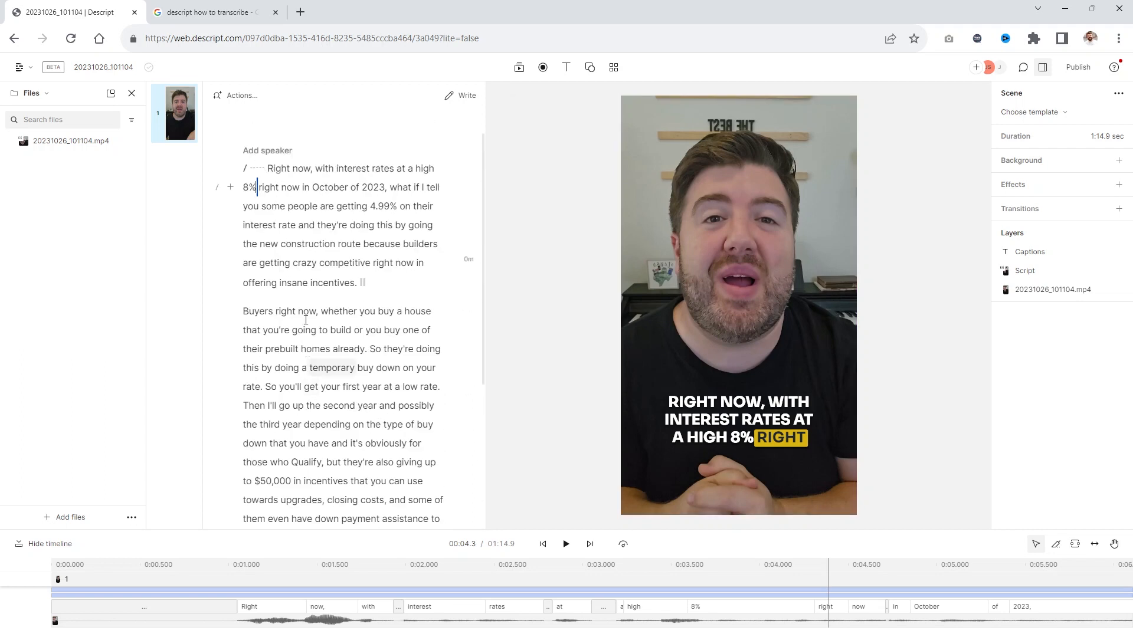
click(248, 177)
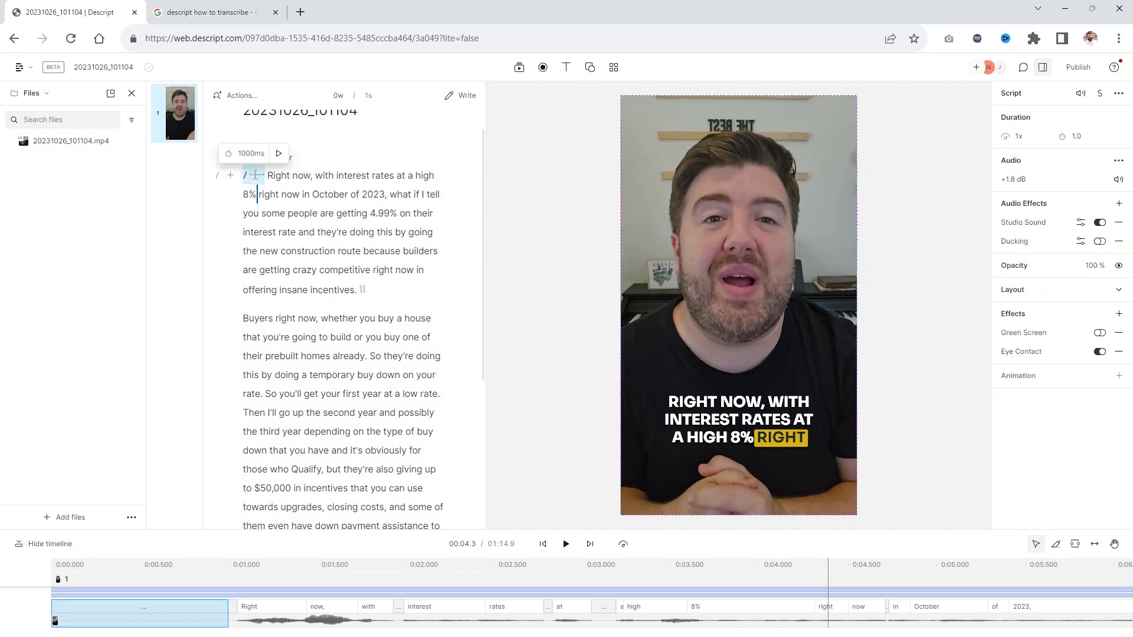
right_click(252, 175)
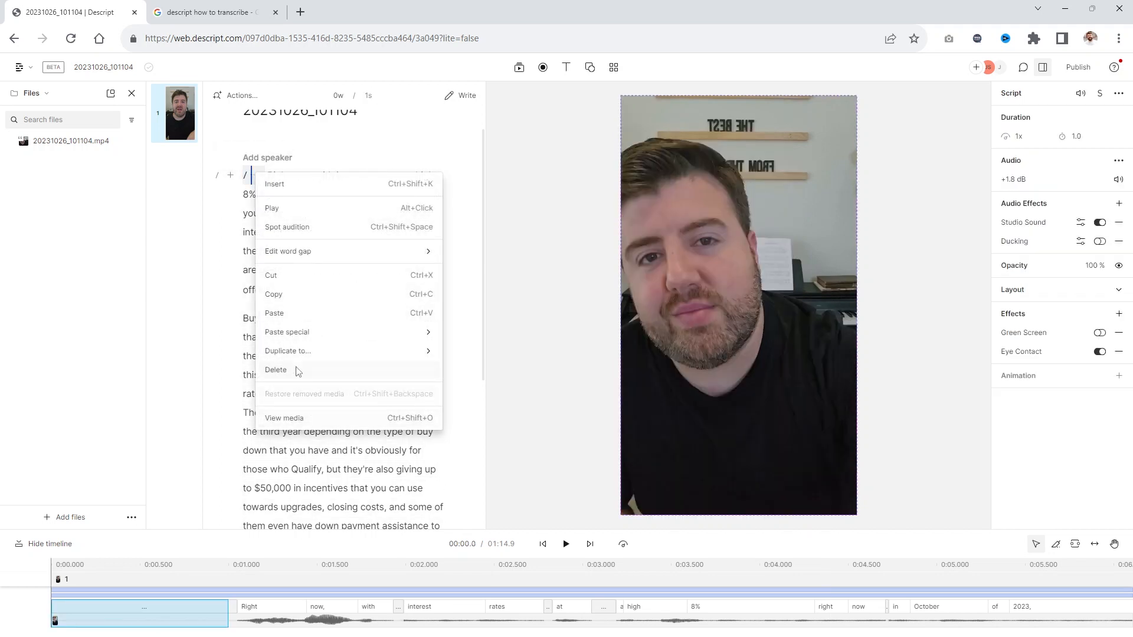
click(275, 369)
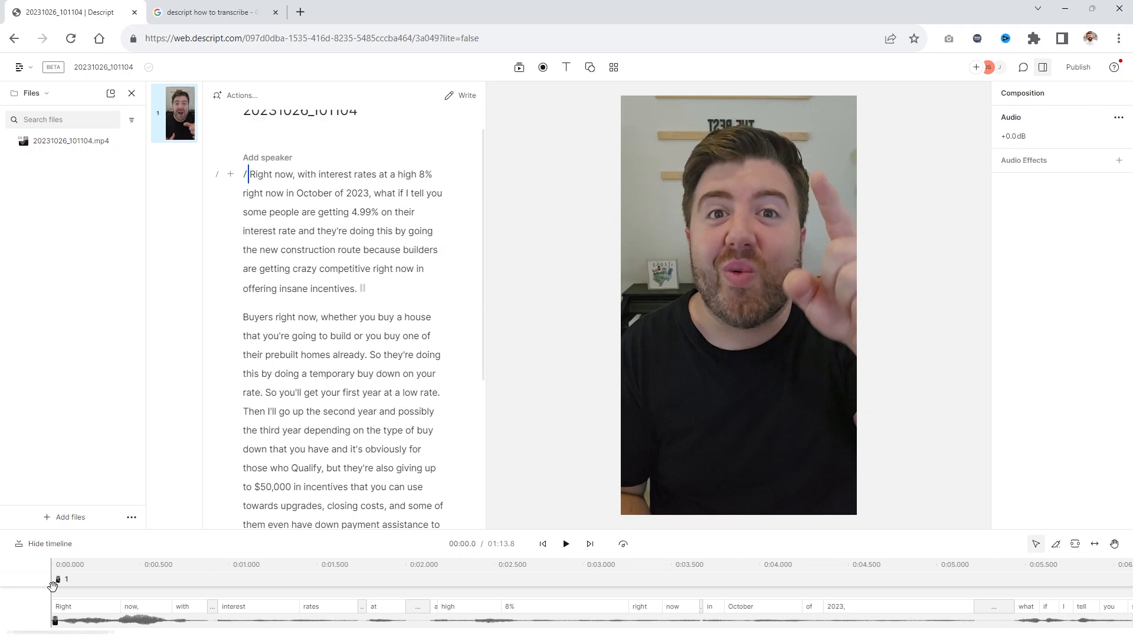
Trim the silence off the end of the video so it finishes right after "call", at about 1:12.7.
click(589, 544)
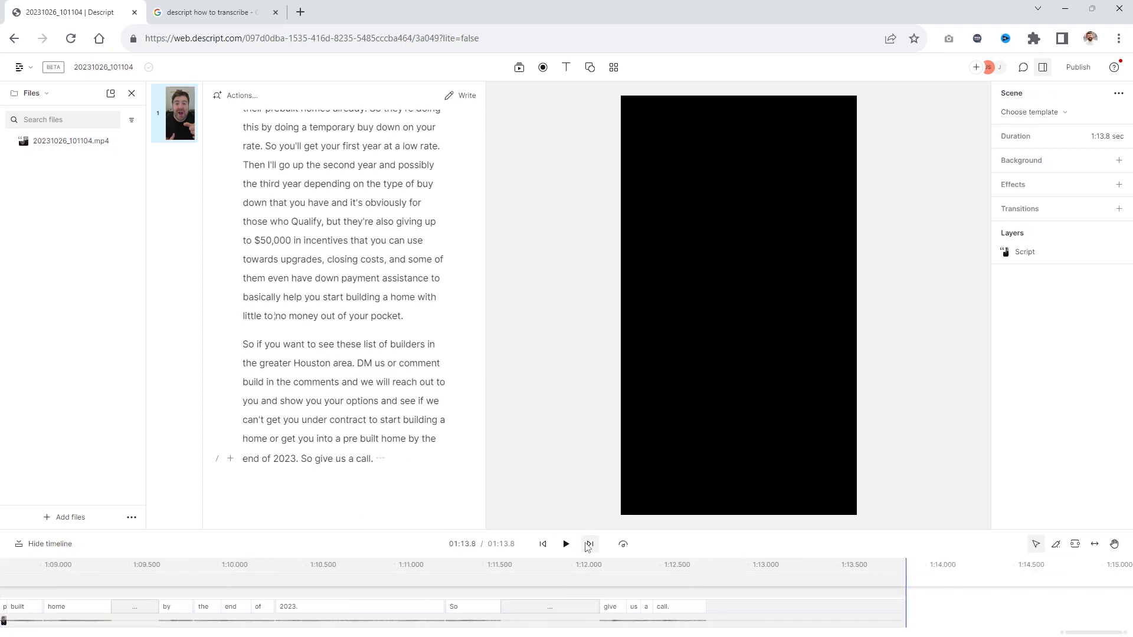
click(903, 624)
drag(905, 620, 709, 623)
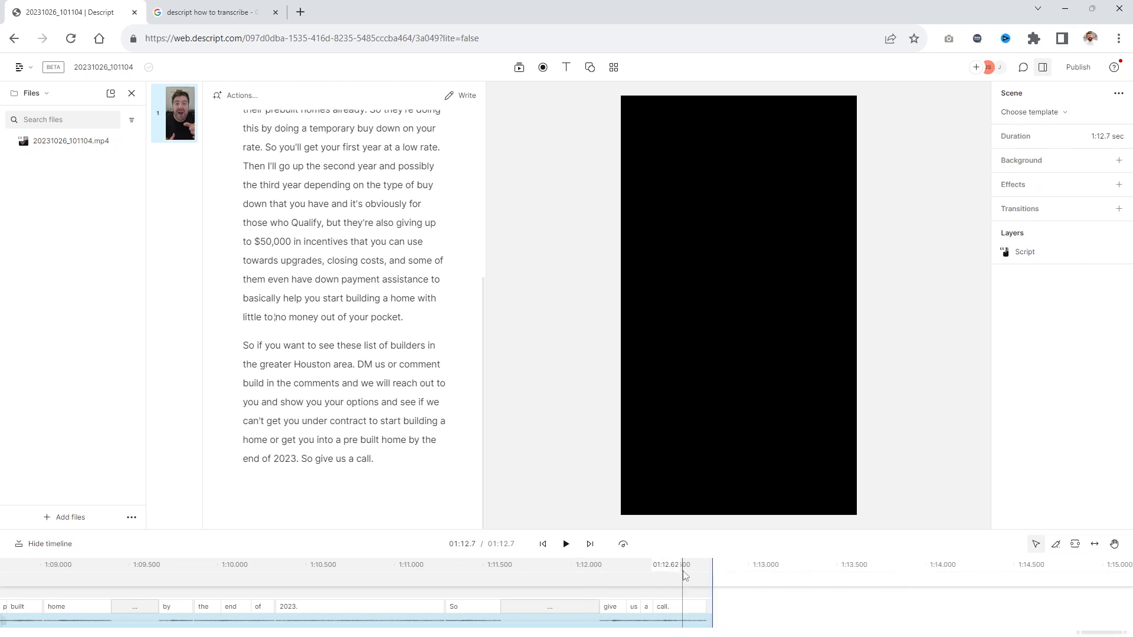
Play the closing words "give us a call" to check the trimmed ending, and return to the start of the video.
click(355, 458)
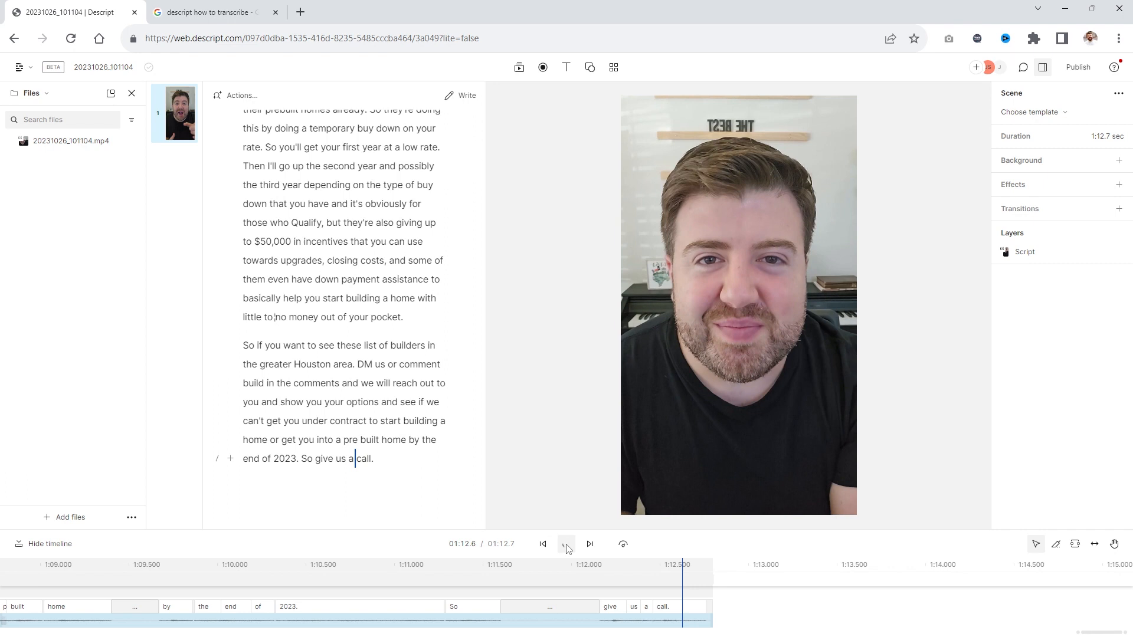
click(567, 545)
click(314, 458)
click(575, 547)
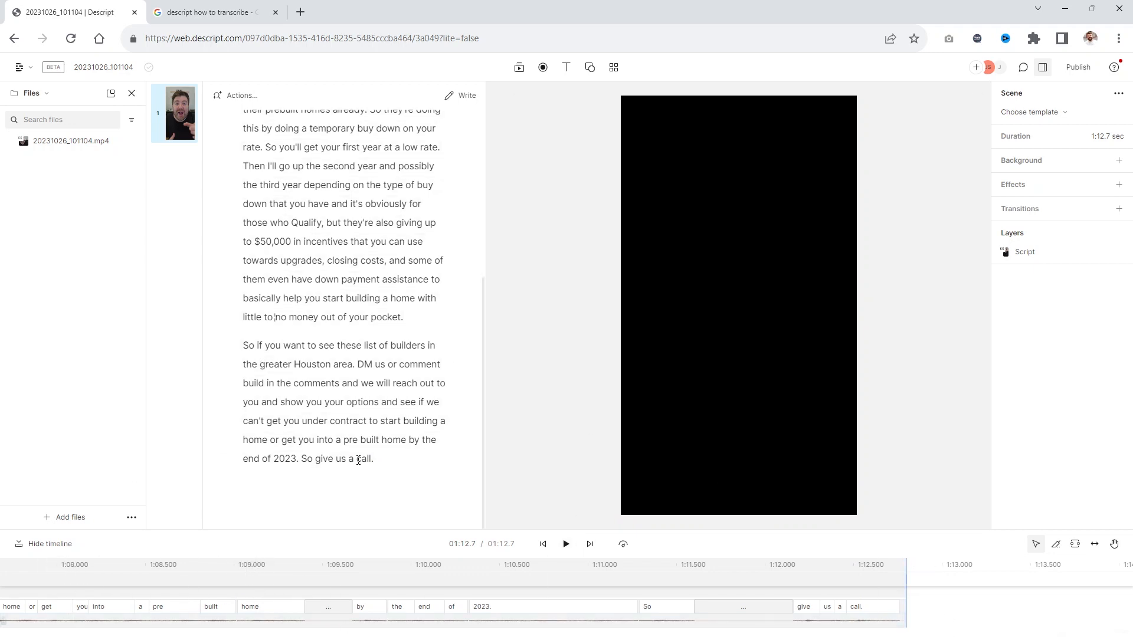
scroll(245, 298, up, 5)
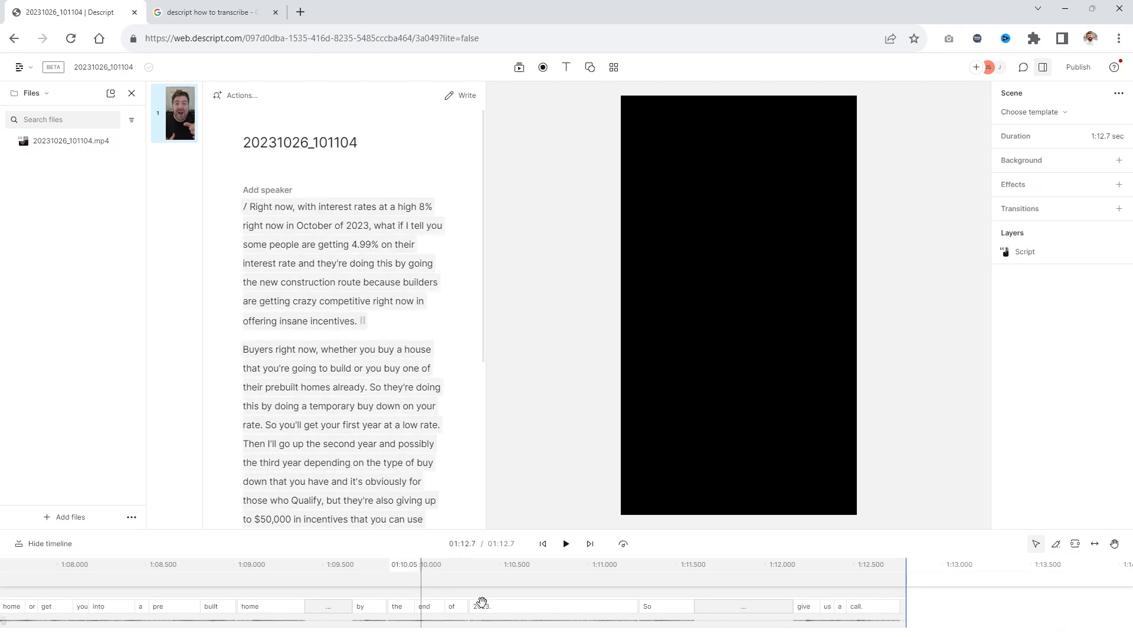
click(543, 543)
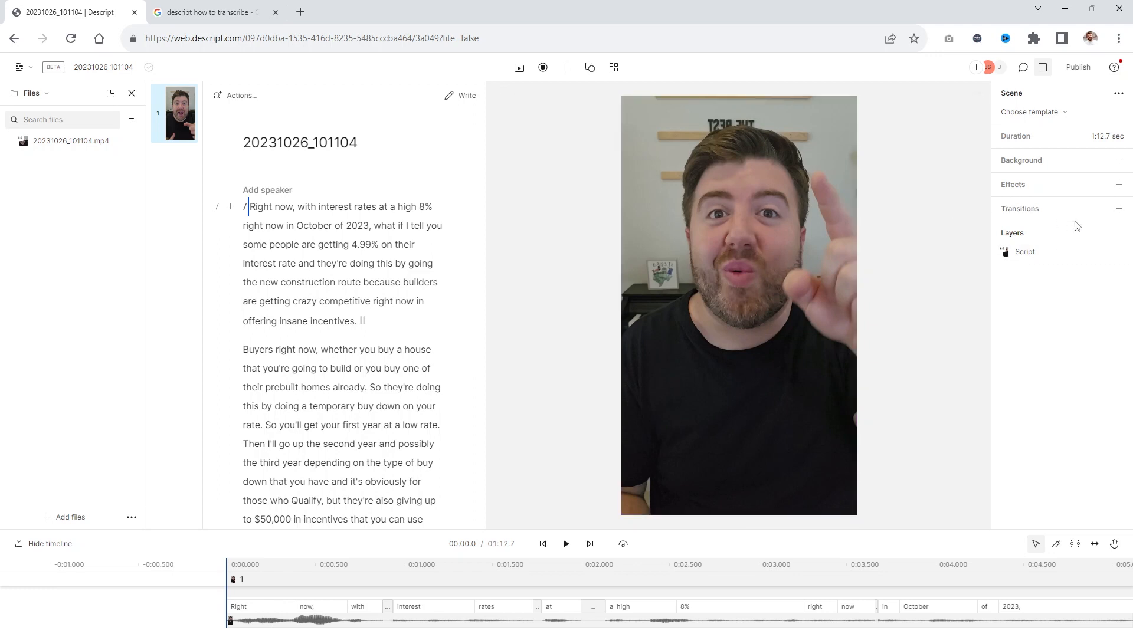
Add the Color adjustments effect to the speaker video and set its exposure to 39%.
click(744, 174)
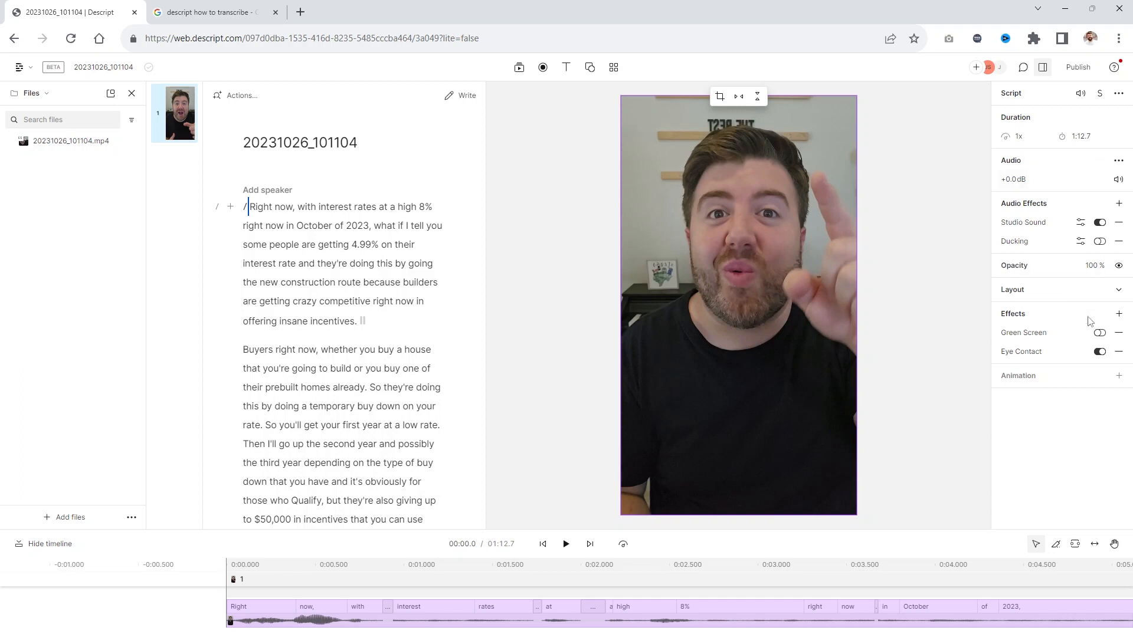
click(1119, 315)
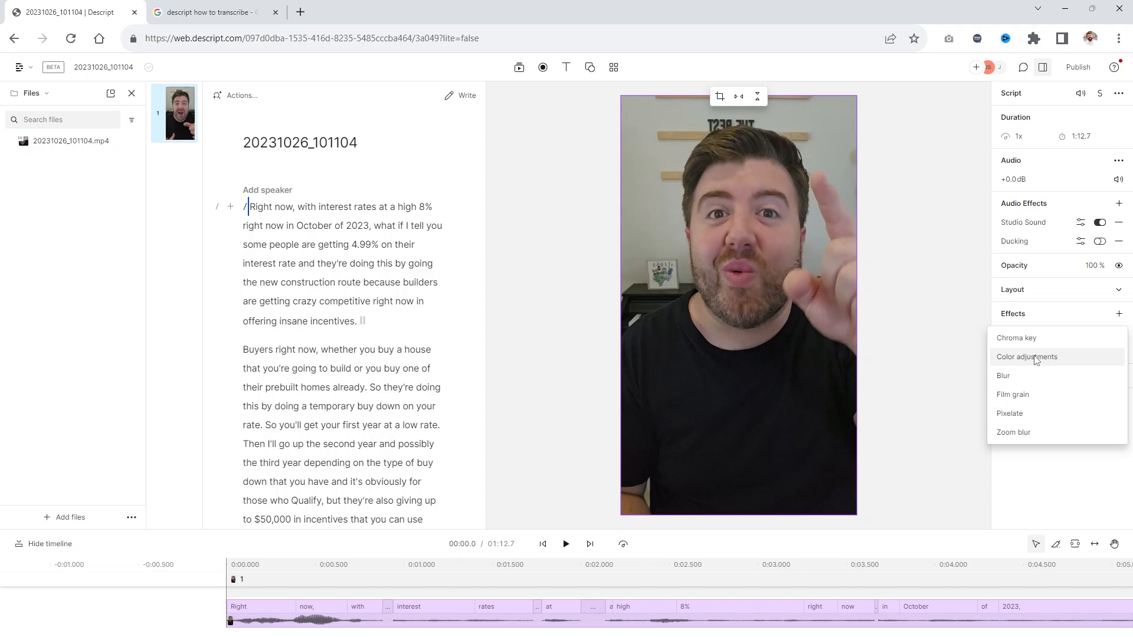
click(1037, 358)
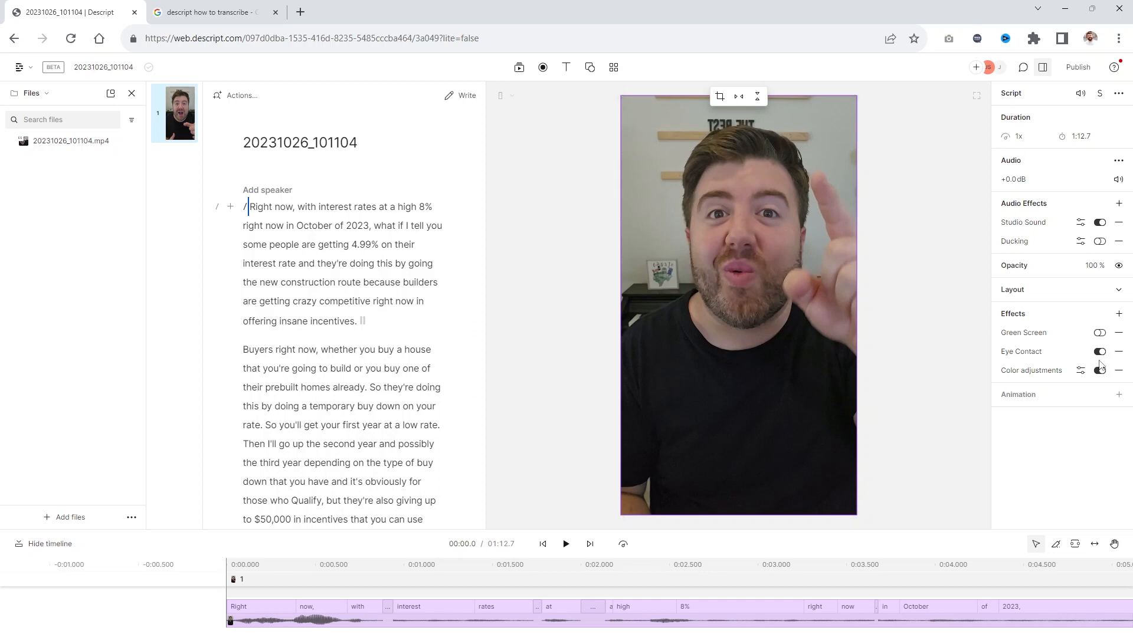
click(1083, 370)
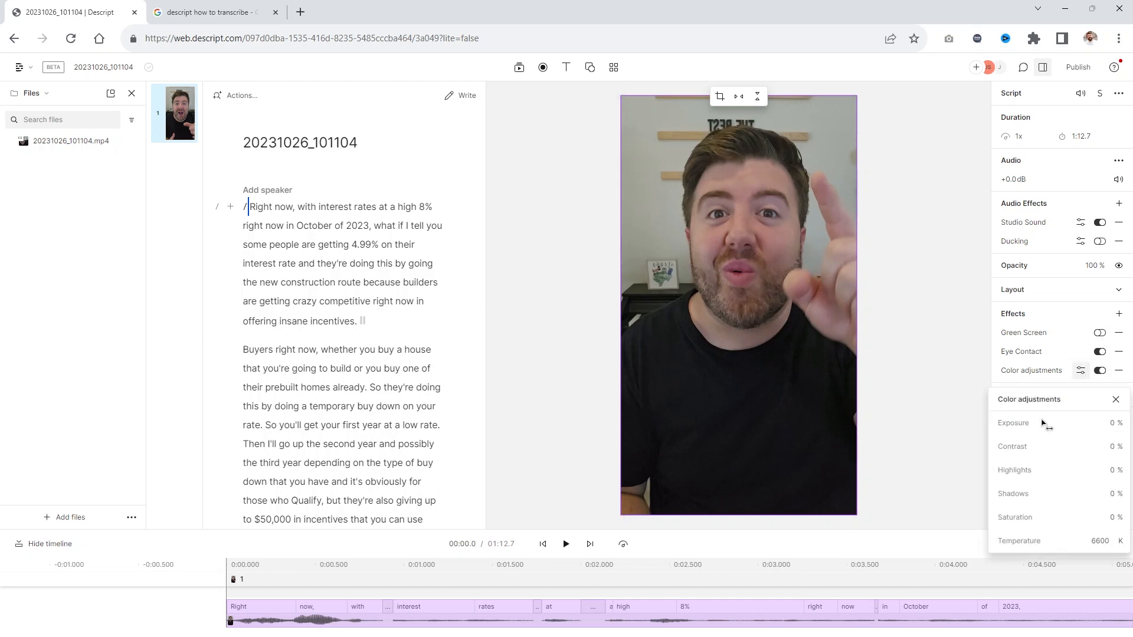
drag(1037, 426, 1082, 422)
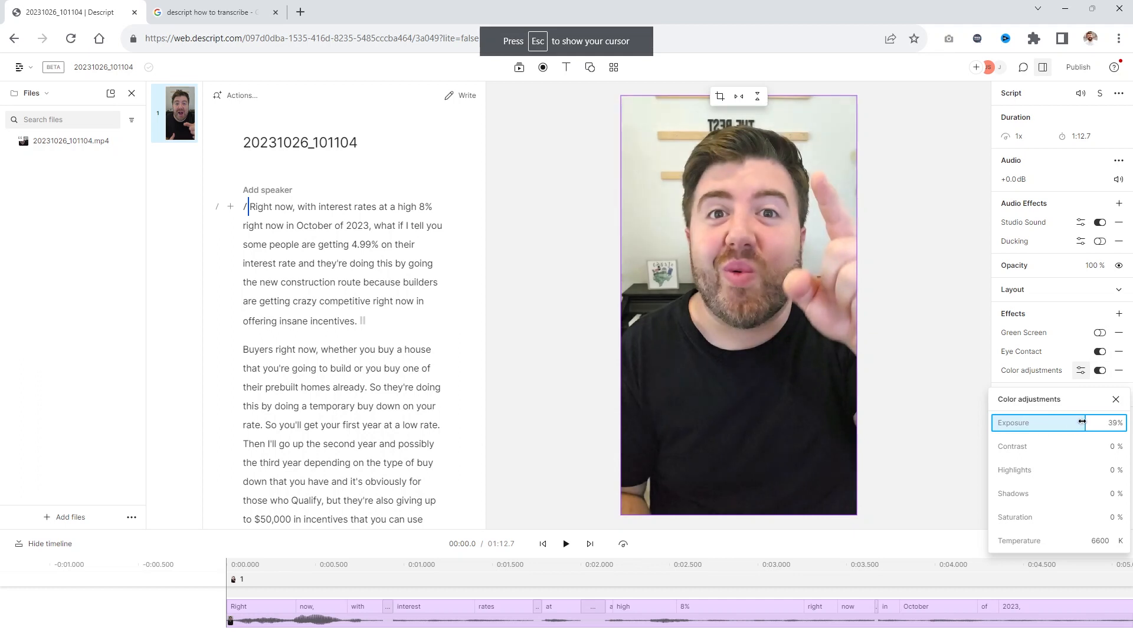
Set contrast to 13%, highlights to 5%, shadows to 6%, saturation to 16% and temperature to about 6562 K, and close the adjustments.
drag(1019, 448, 1046, 522)
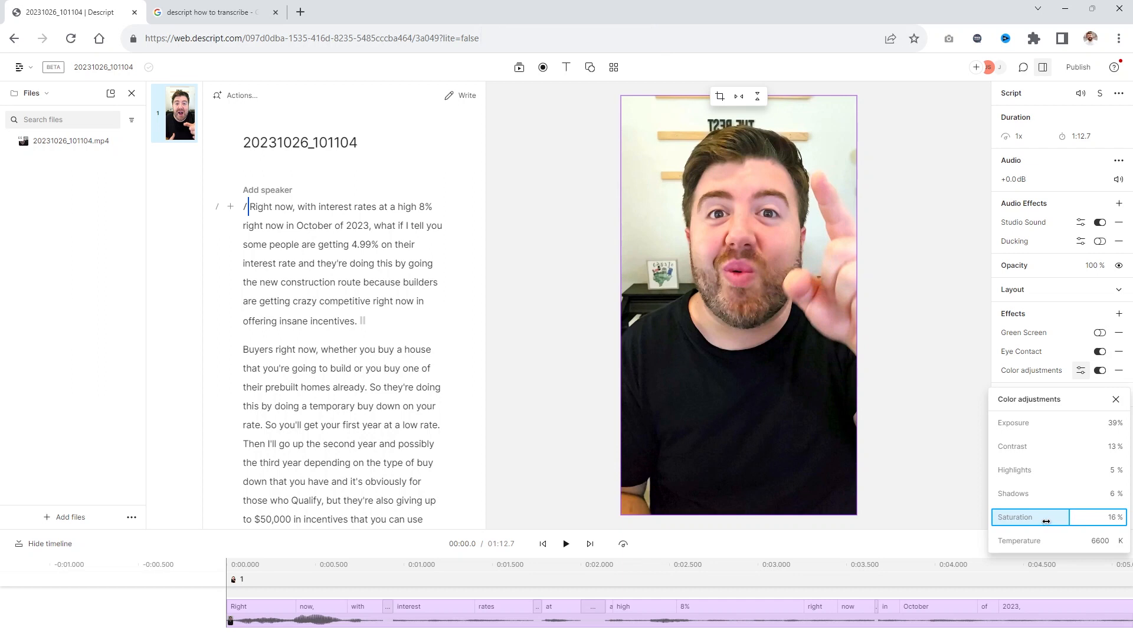
mouse_move(1019, 540)
mouse_down()
mouse_move(1050, 541)
mouse_move(1004, 541)
mouse_move(1025, 542)
mouse_up()
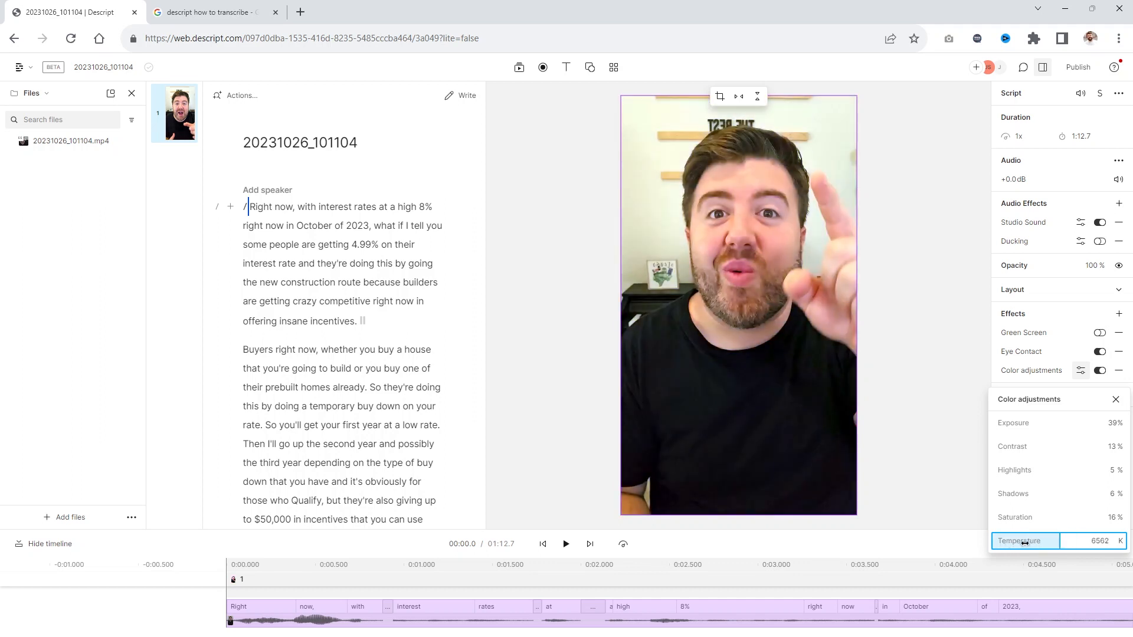
click(924, 376)
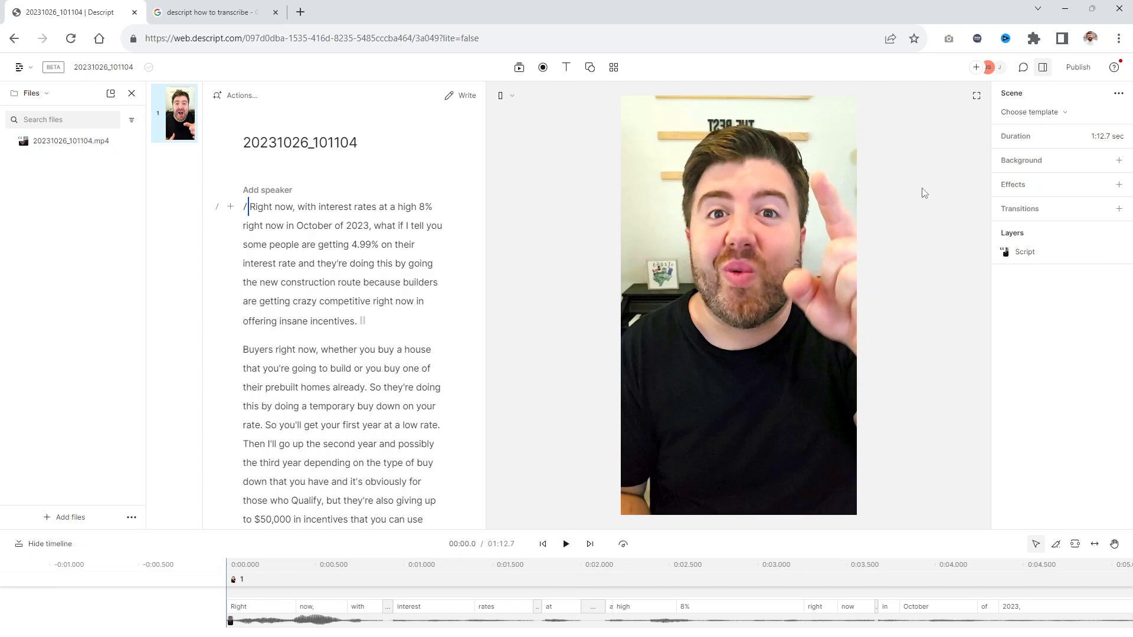
Review the publishing options and the available destinations, and close them without publishing.
click(1078, 68)
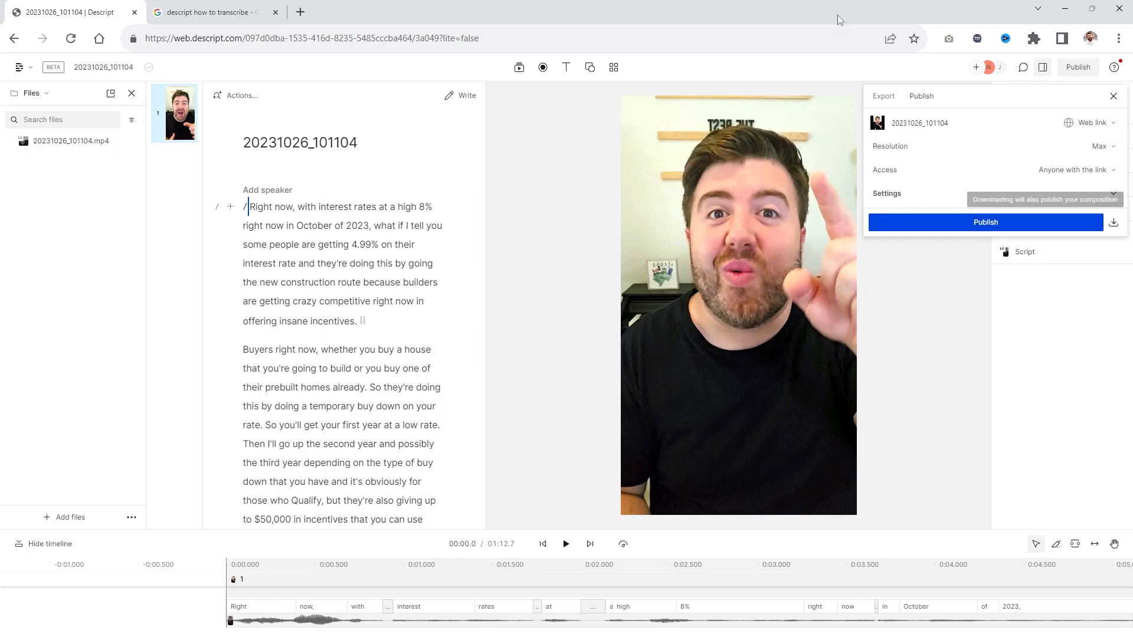
click(1114, 125)
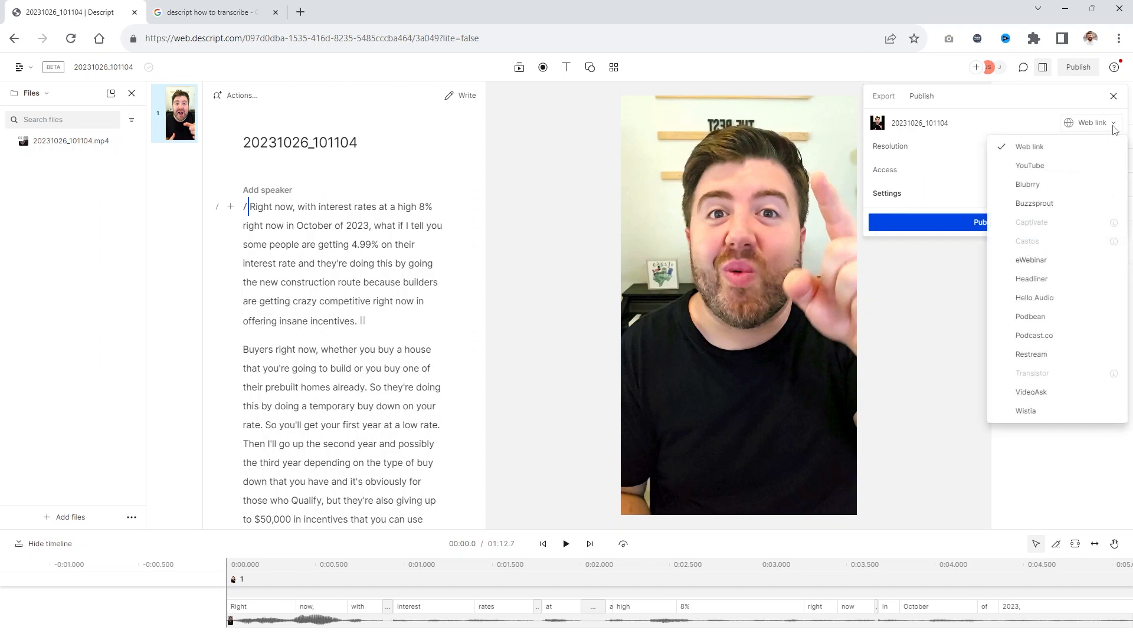
click(612, 386)
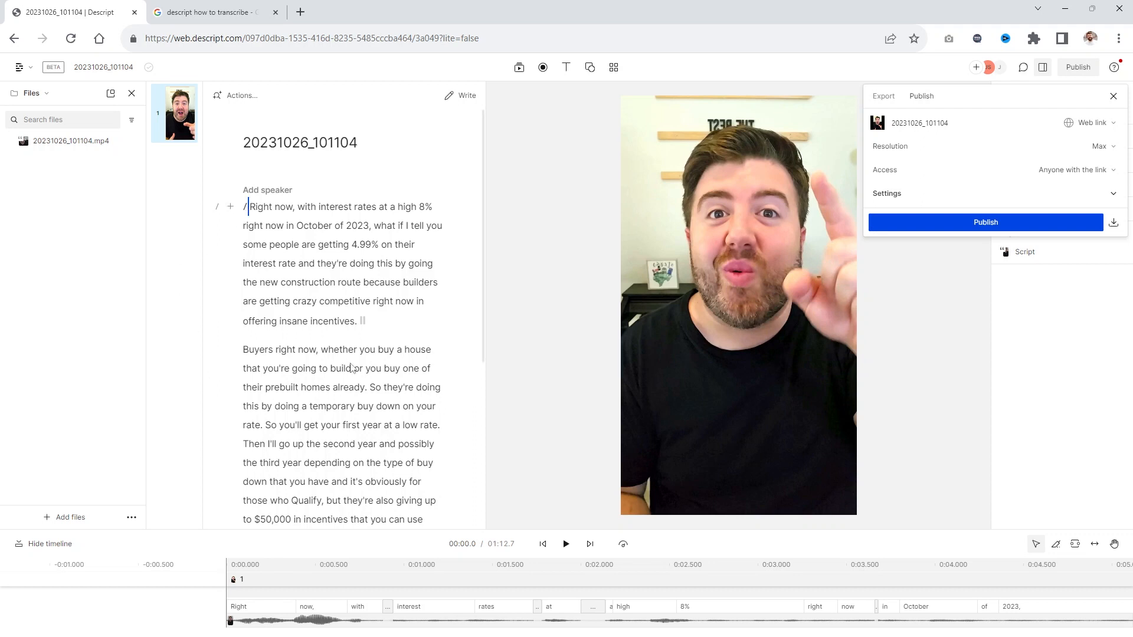
click(961, 319)
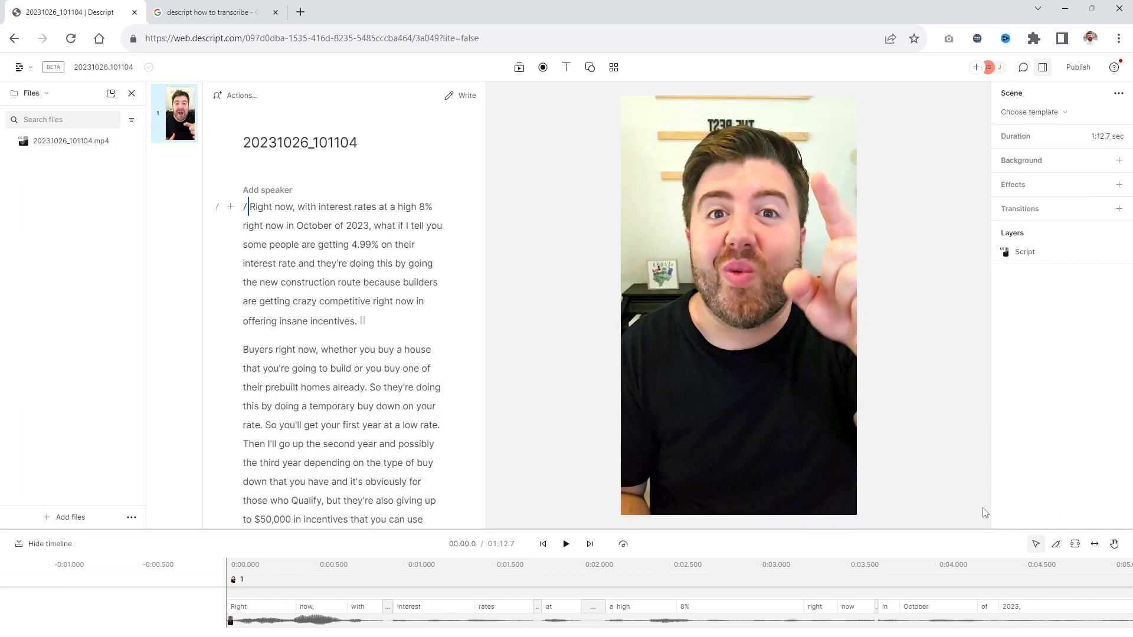